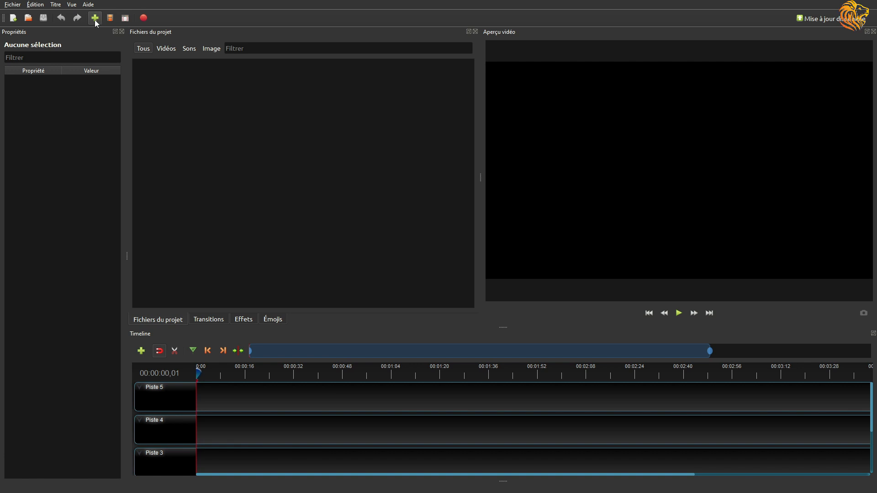
# Import the videos f1 and f2 from the cascades 7 folder inside montage youtube into the project files
pyautogui.click(95, 19)
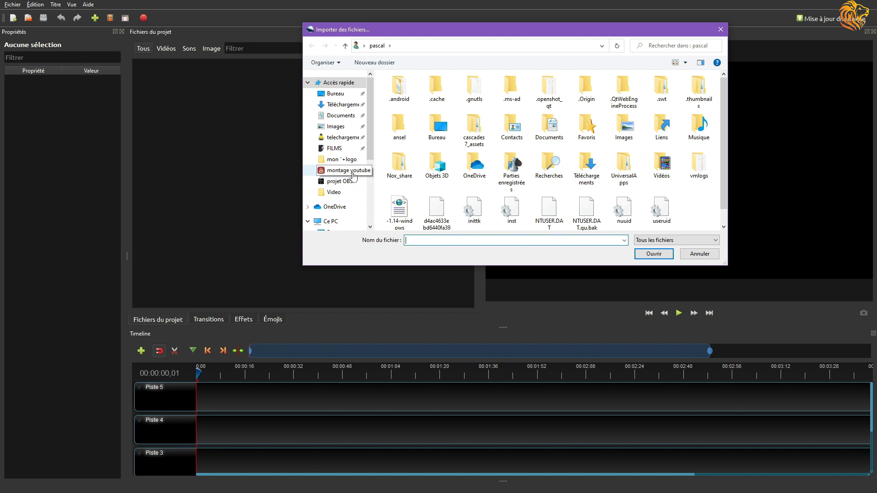
pyautogui.click(347, 171)
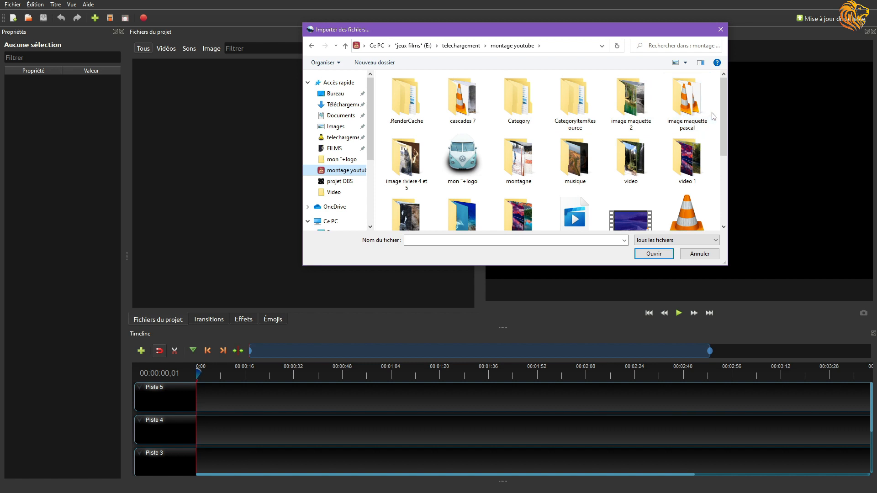
pyautogui.moveTo(722, 116)
pyautogui.mouseDown()
pyautogui.moveTo(725, 151)
pyautogui.moveTo(722, 113)
pyautogui.mouseUp()
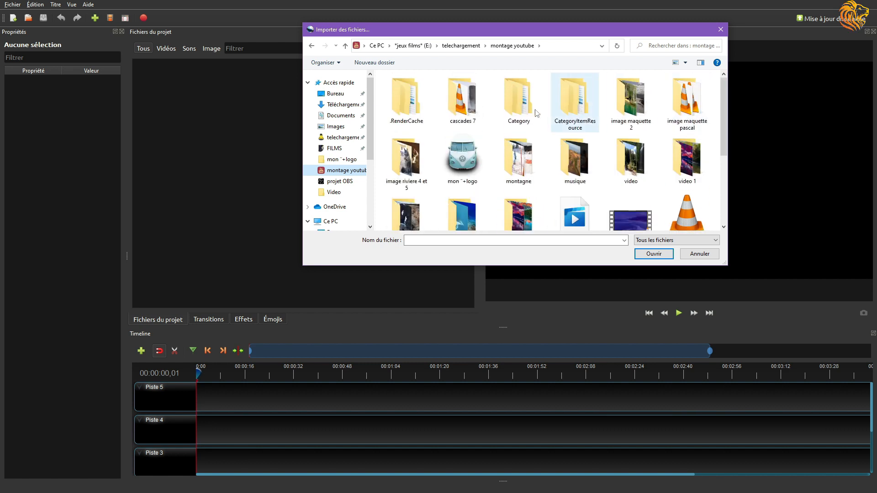
pyautogui.doubleClick(463, 102)
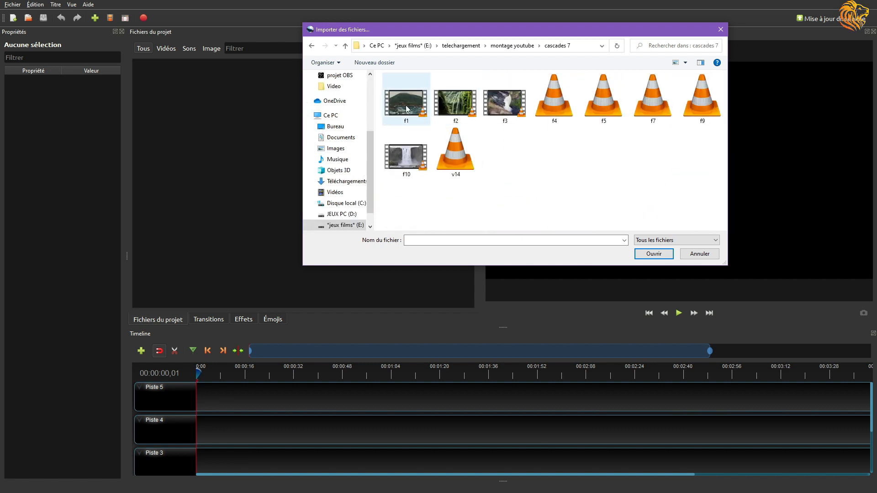
pyautogui.moveTo(405, 104); pyautogui.dragTo(229, 140)
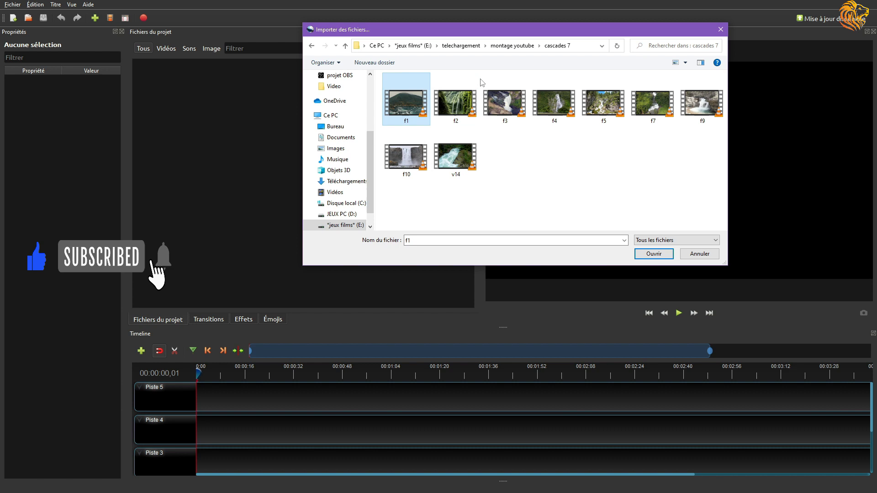
pyautogui.rightClick(388, 74)
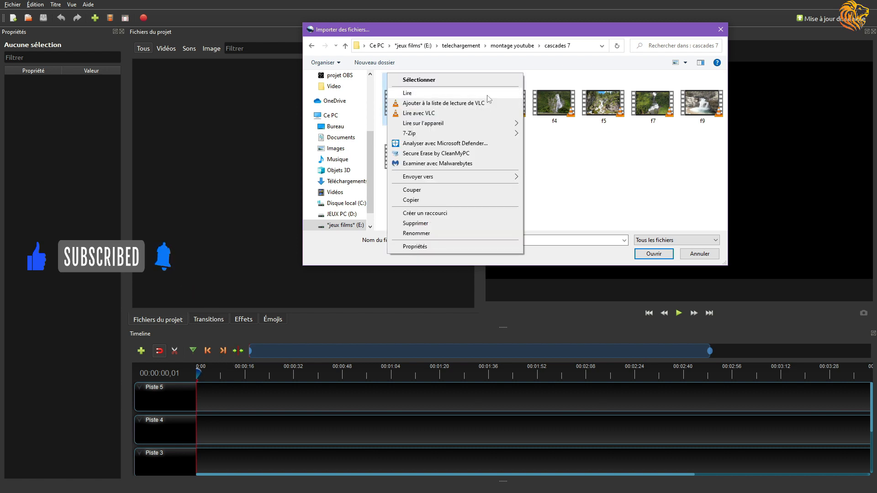
pyautogui.click(556, 154)
pyautogui.moveTo(378, 78); pyautogui.dragTo(469, 128)
pyautogui.click(653, 254)
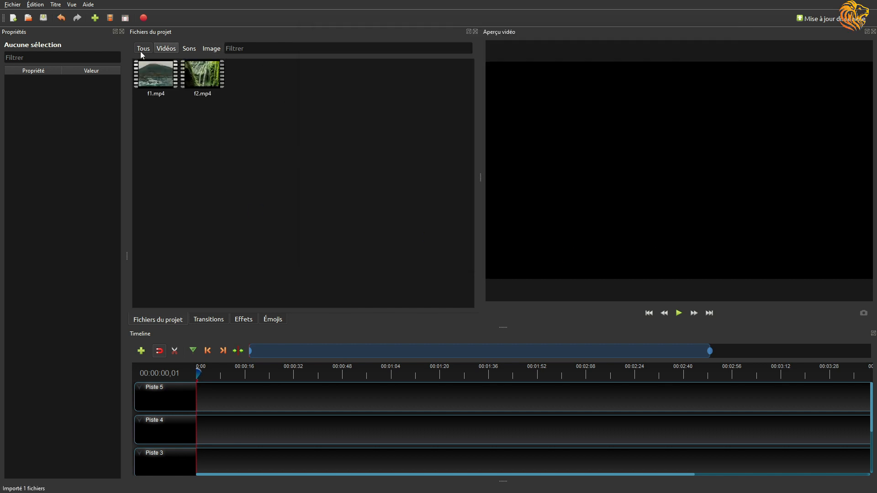
# Start another file import and browse to the montage youtube folder inside telechargement on the E: drive
pyautogui.click(99, 18)
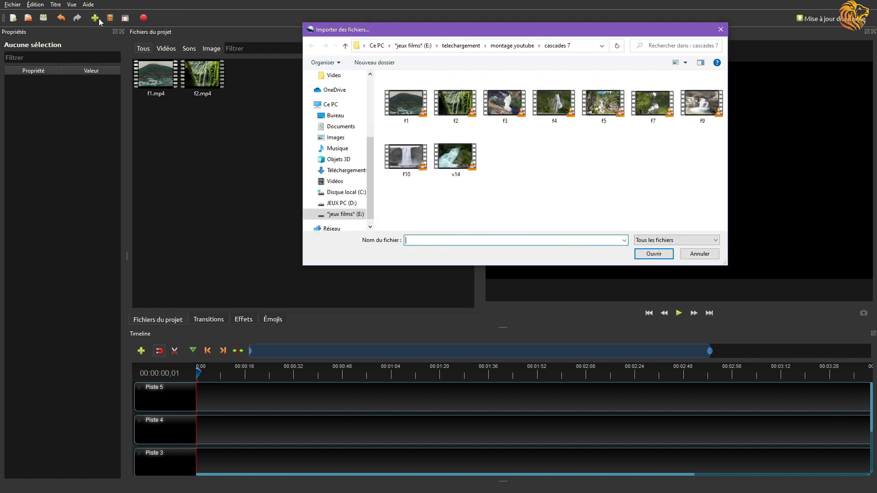
pyautogui.click(346, 222)
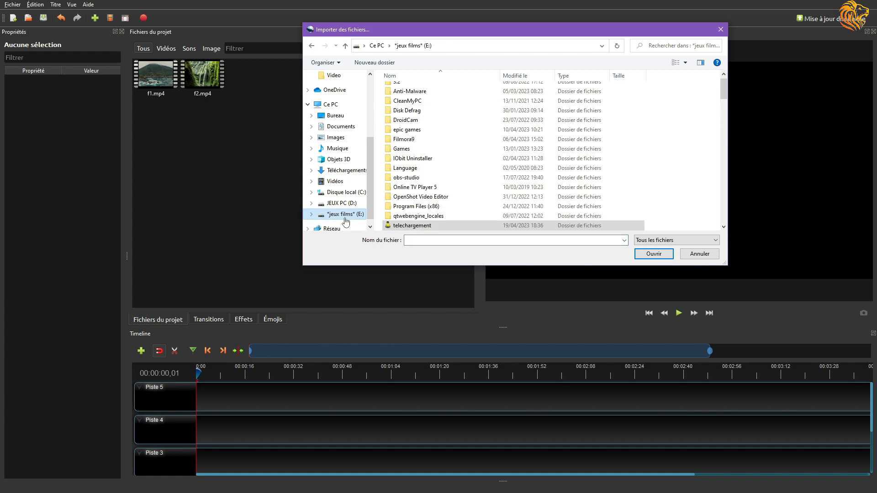
pyautogui.doubleClick(414, 226)
pyautogui.doubleClick(422, 156)
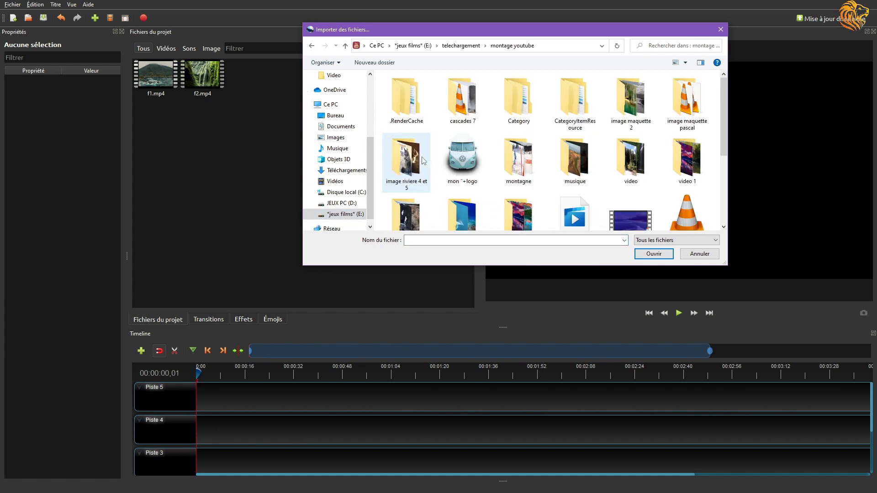
# Import the abonne toi video from the "mon ¨+logo" folder into the project files
pyautogui.moveTo(721, 155); pyautogui.dragTo(721, 218)
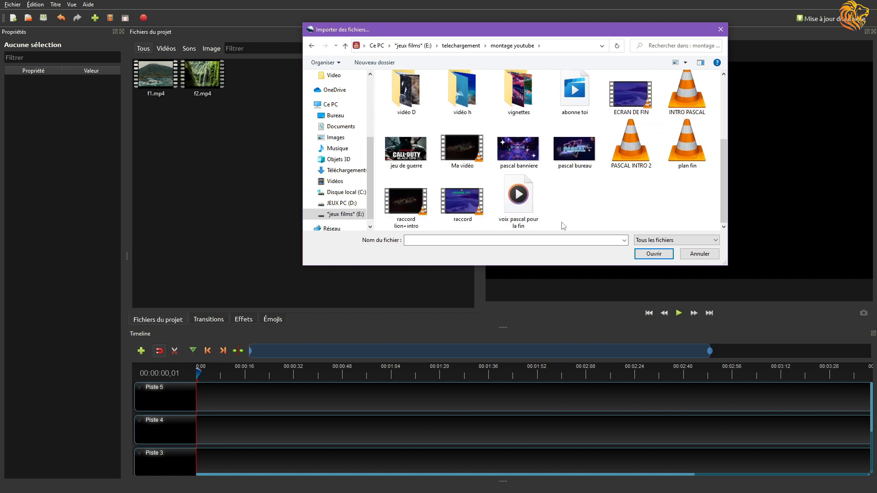
pyautogui.scroll(1, 589, 225)
pyautogui.scroll(-1, 612, 224)
pyautogui.scroll(2, 612, 224)
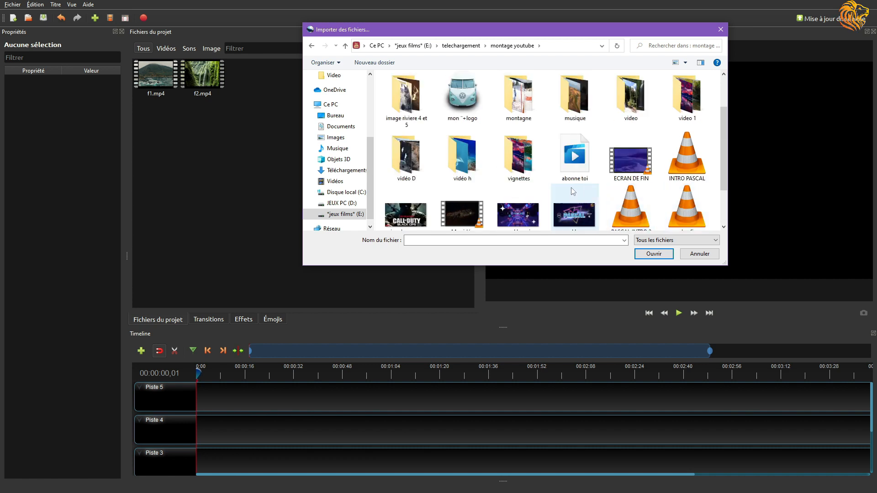
pyautogui.moveTo(723, 176); pyautogui.dragTo(722, 211)
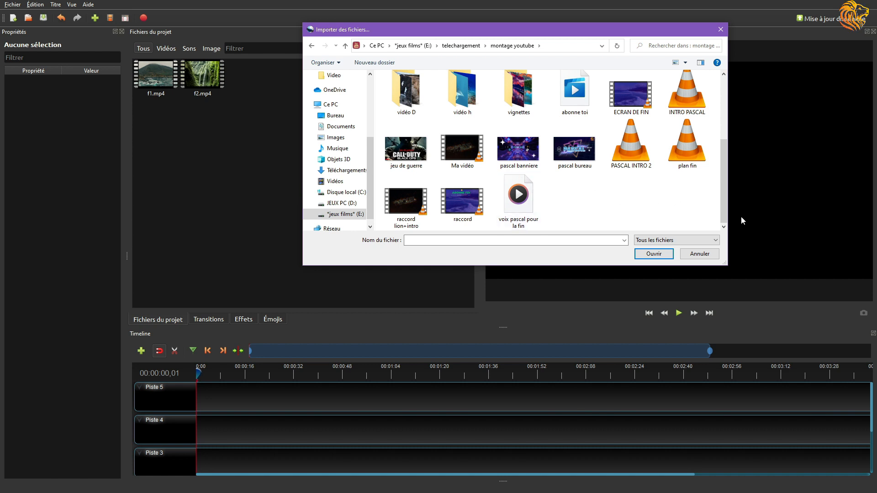
pyautogui.moveTo(725, 222); pyautogui.dragTo(709, 210)
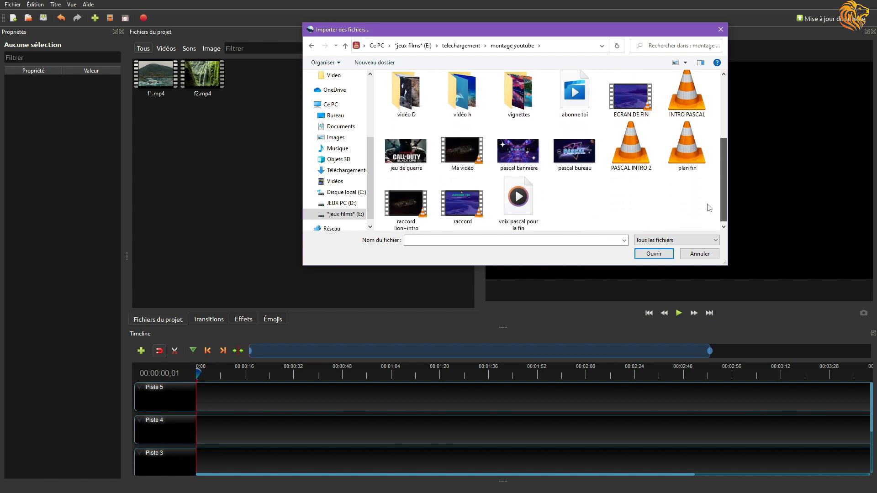
pyautogui.scroll(3, 709, 223)
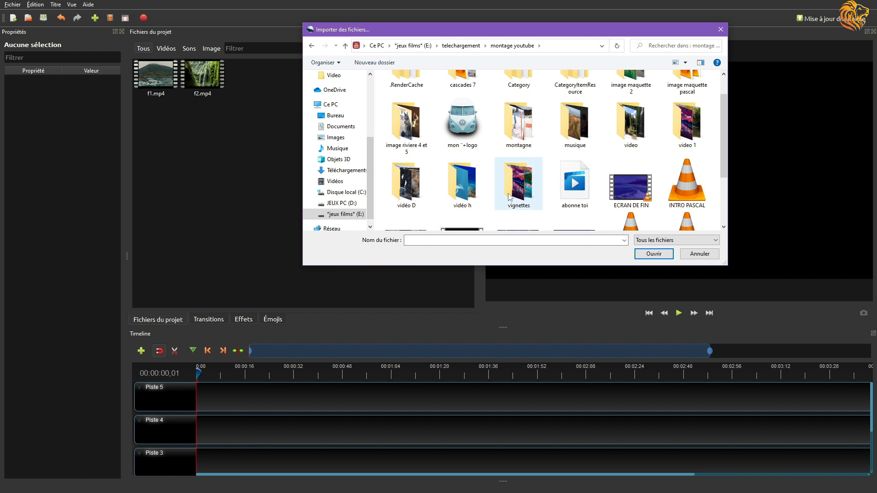
pyautogui.moveTo(725, 147)
pyautogui.mouseDown()
pyautogui.moveTo(722, 207)
pyautogui.moveTo(729, 145)
pyautogui.mouseUp()
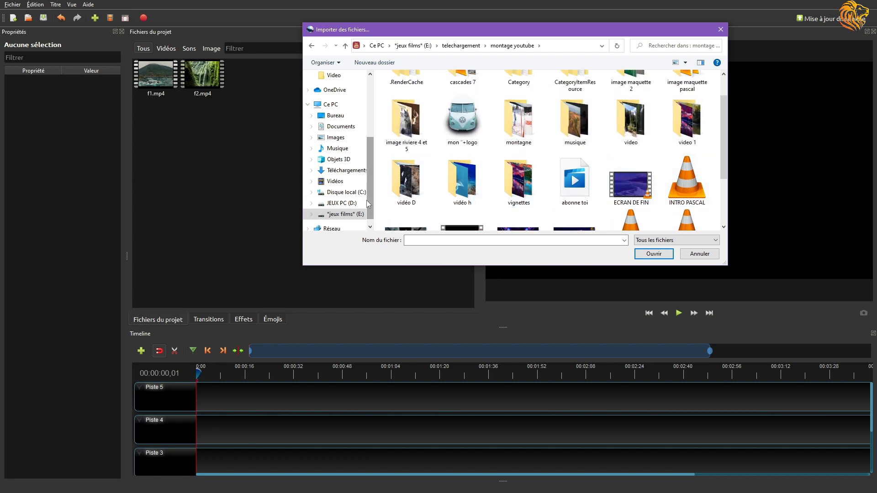
pyautogui.scroll(1, 699, 179)
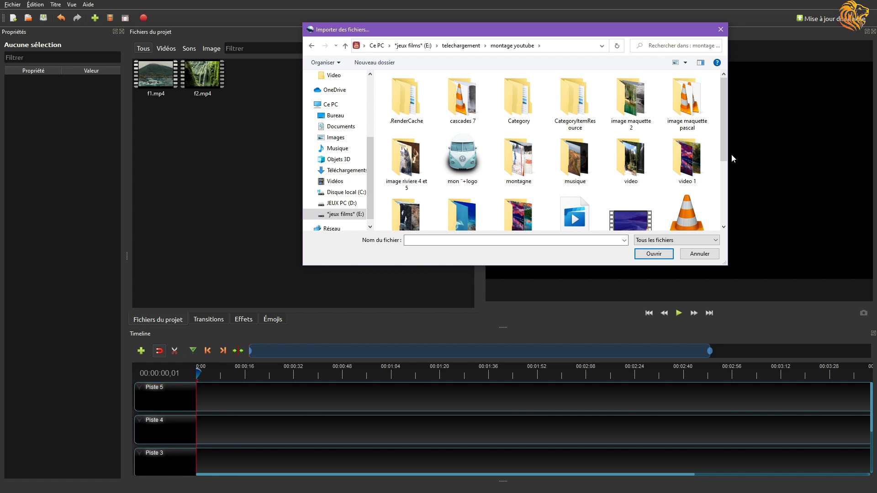
pyautogui.moveTo(724, 154); pyautogui.dragTo(725, 159)
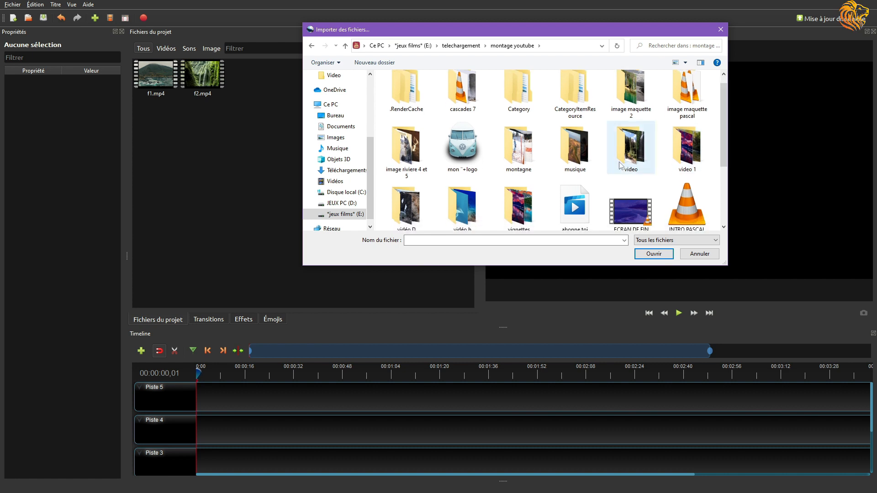
pyautogui.doubleClick(458, 154)
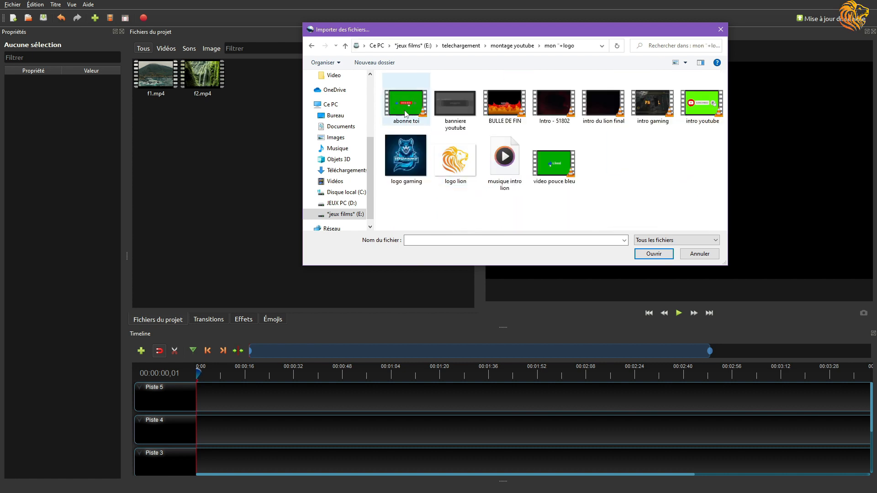
pyautogui.moveTo(408, 112); pyautogui.dragTo(243, 161)
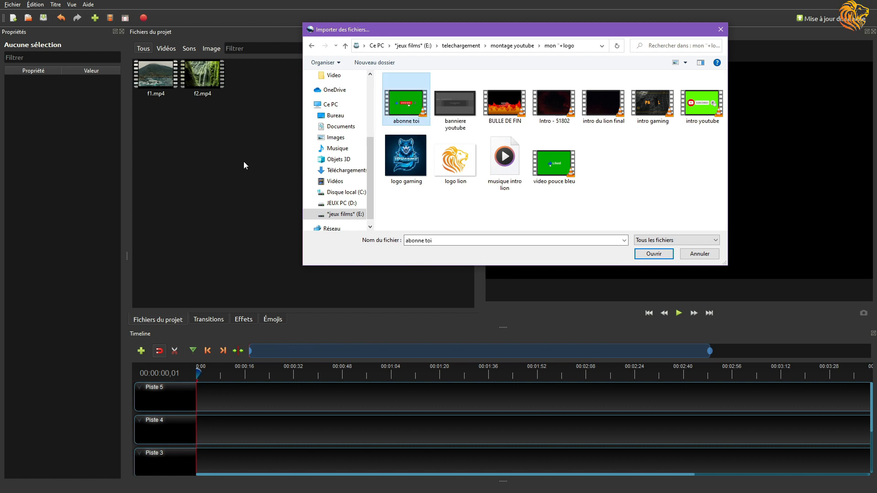
pyautogui.click(668, 256)
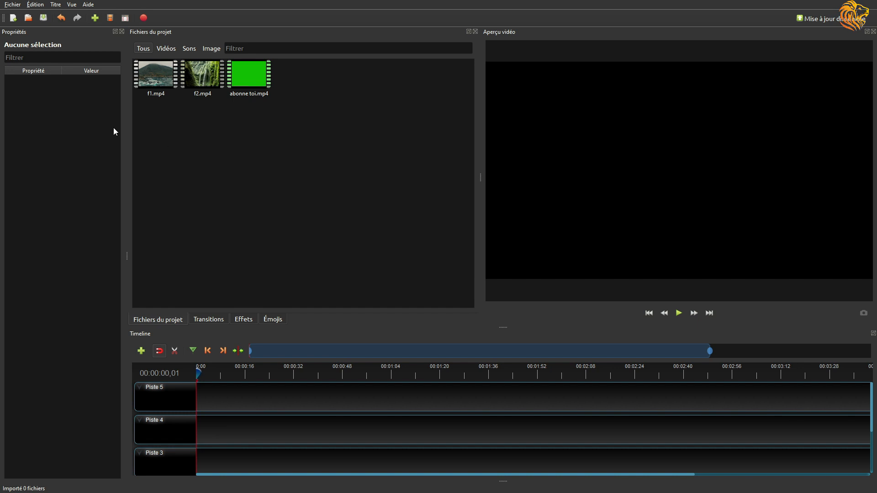
# Import the video "intro du lion final" from the same logo folder into the project files
pyautogui.click(94, 19)
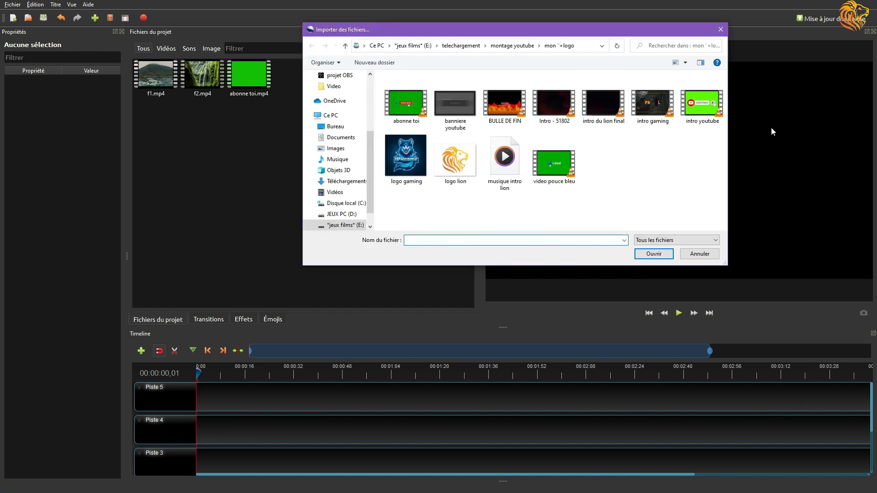
pyautogui.click(603, 105)
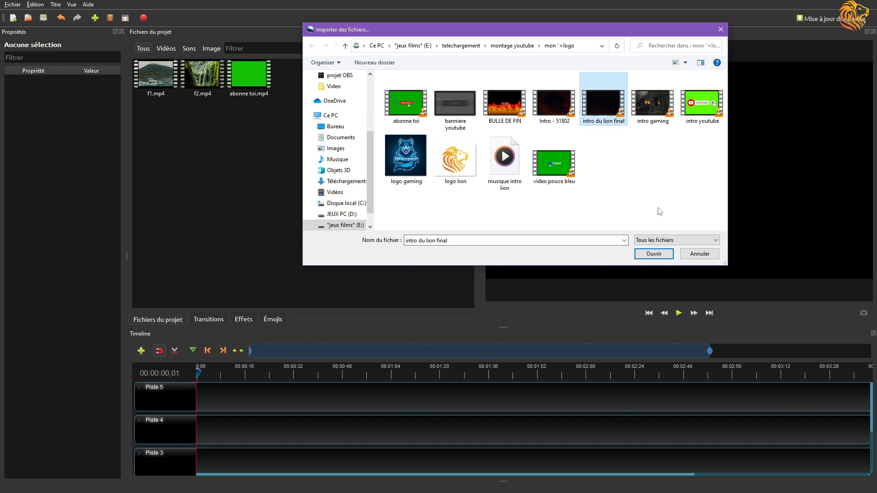
pyautogui.click(654, 254)
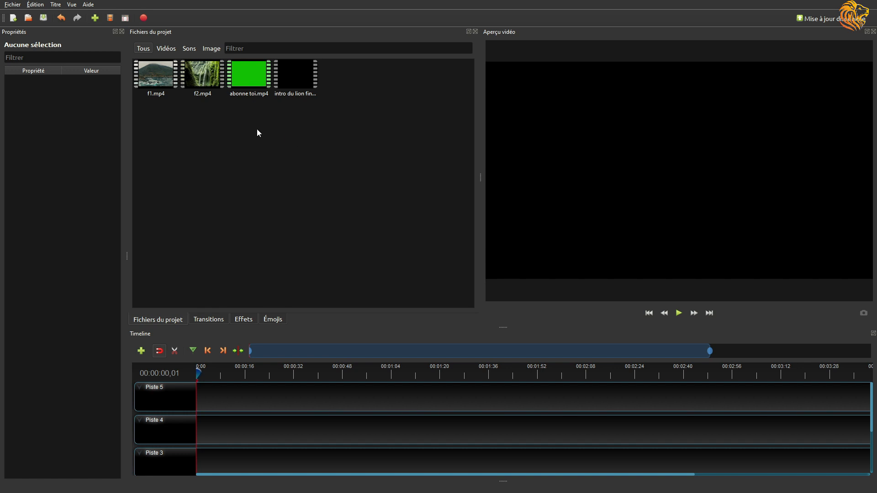
# Place f1.mp4 at the start of Piste 4 and f2.mp4 on the same track at about 32 seconds
pyautogui.moveTo(147, 91); pyautogui.dragTo(197, 436)
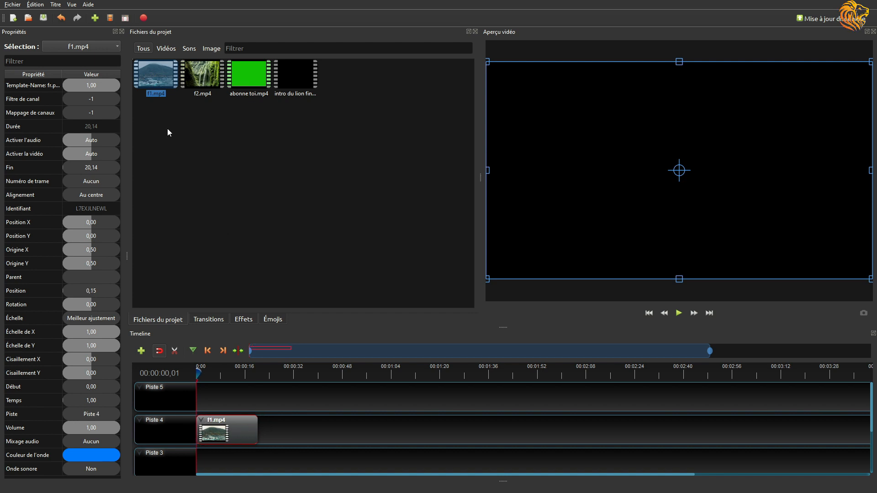
pyautogui.moveTo(204, 81); pyautogui.dragTo(295, 435)
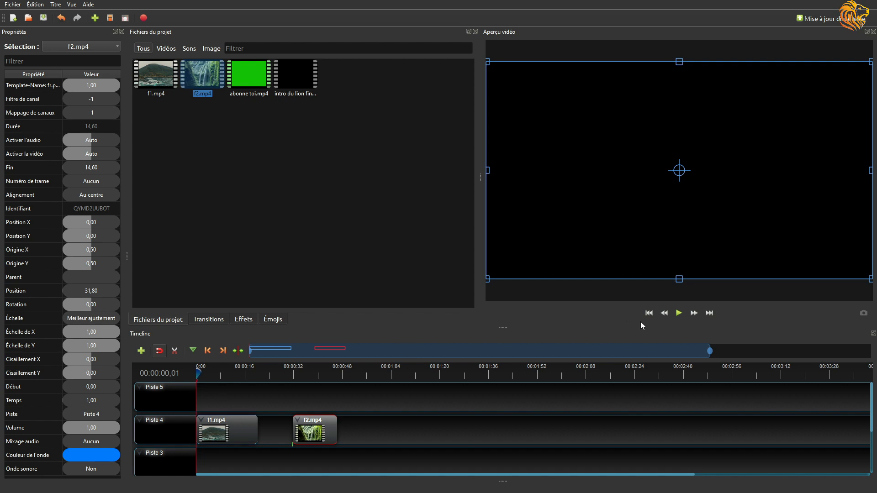
# Preview f1.mp4 and the beginning of f2.mp4, stop playback and return the playhead to about 6 seconds
pyautogui.click(678, 314)
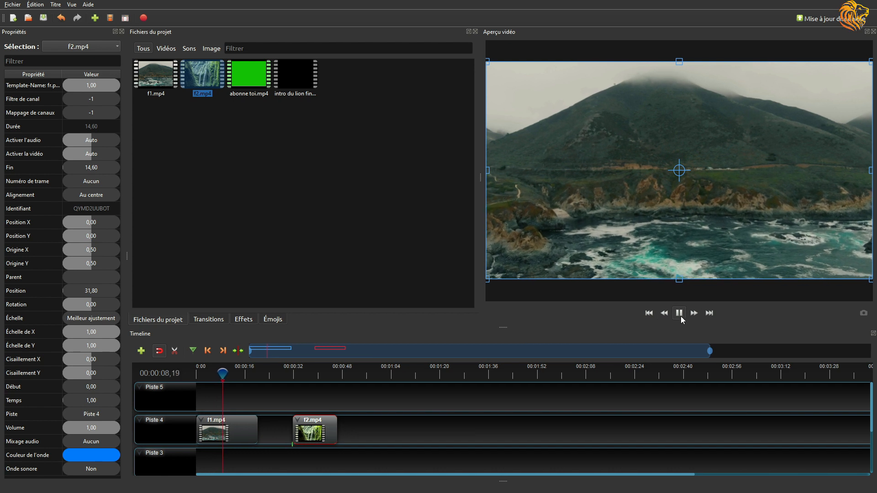
pyautogui.moveTo(228, 373); pyautogui.dragTo(293, 376)
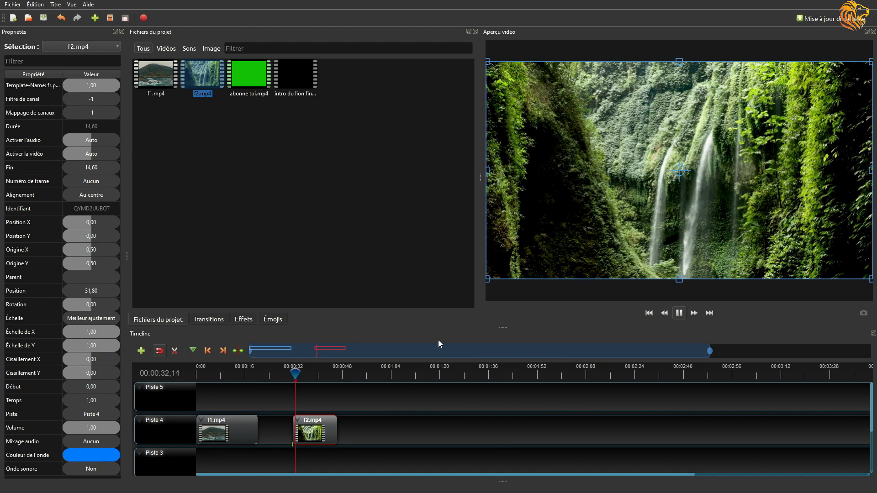
pyautogui.click(679, 312)
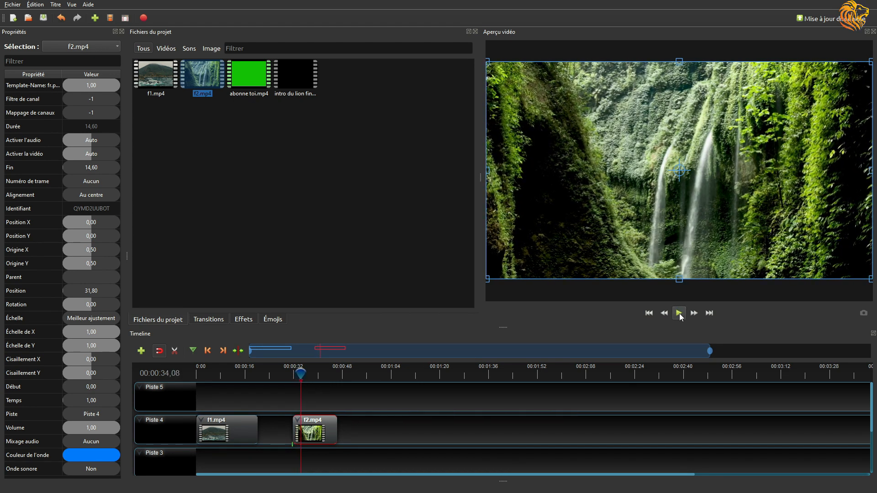
pyautogui.moveTo(298, 374); pyautogui.dragTo(238, 375)
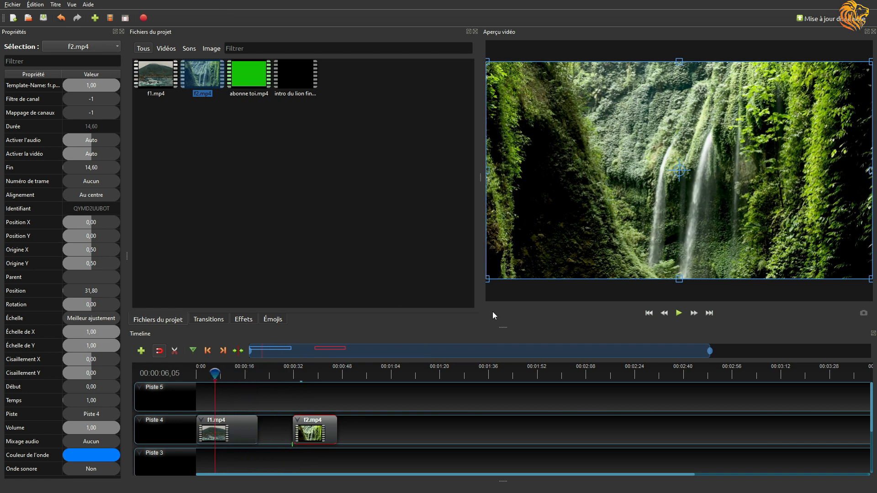
# Move f2.mp4 earlier on Piste 4 to about 18.16 seconds so it overlaps the end of f1.mp4 with a fade transition
pyautogui.click(306, 431)
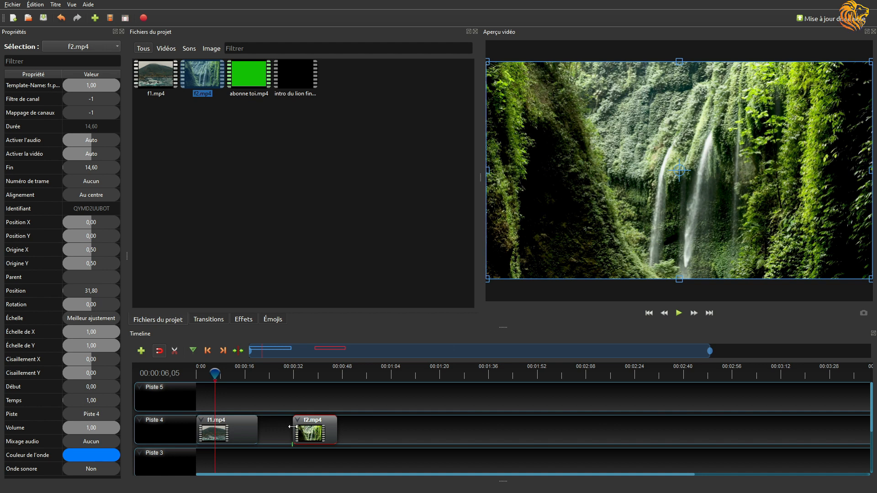
pyautogui.moveTo(314, 433)
pyautogui.mouseDown()
pyautogui.moveTo(288, 434)
pyautogui.moveTo(283, 444)
pyautogui.moveTo(270, 433)
pyautogui.mouseUp()
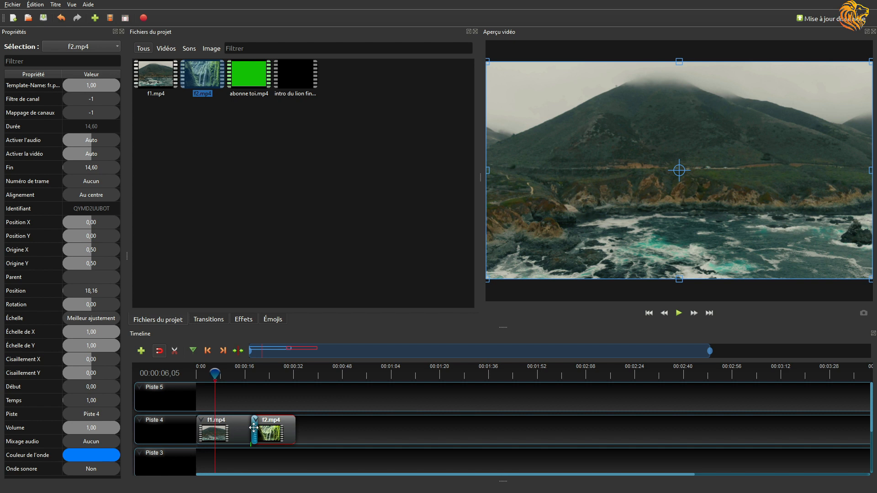
# Set the end value (Fin) of the fade transition between f1.mp4 and f2.mp4 to 3.00
pyautogui.click(254, 428)
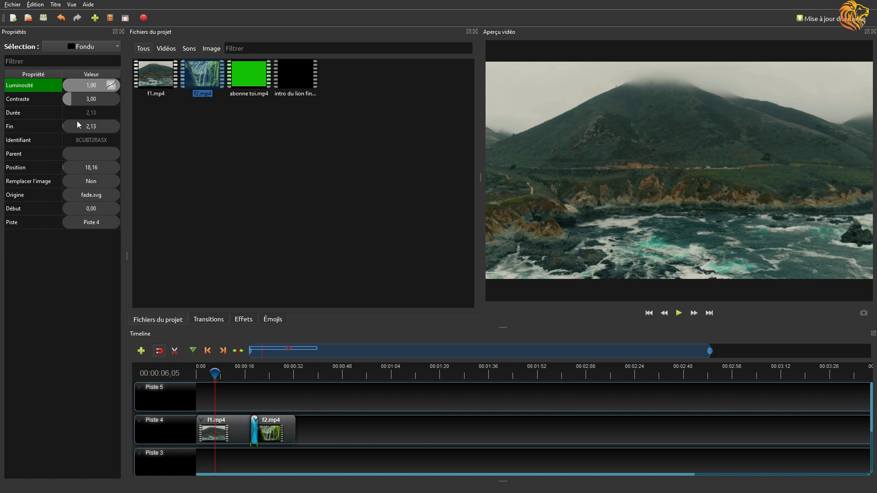
pyautogui.doubleClick(107, 127)
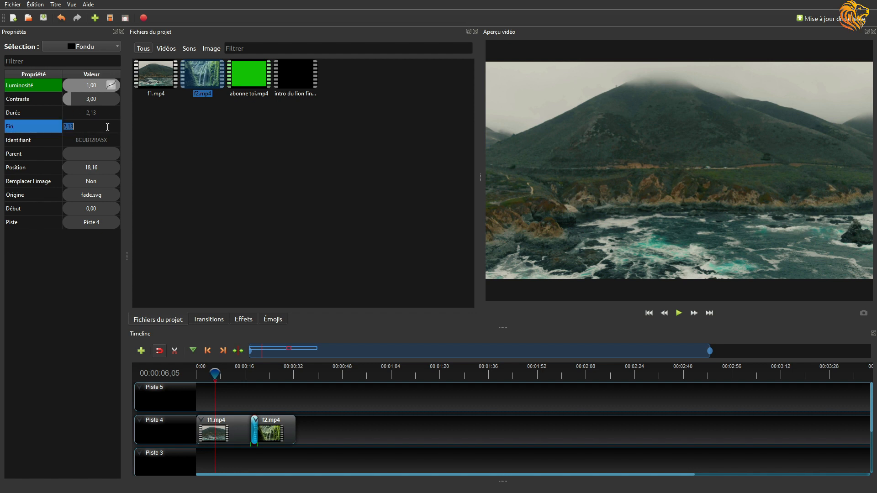
pyautogui.write('3')
pyautogui.press('Return')
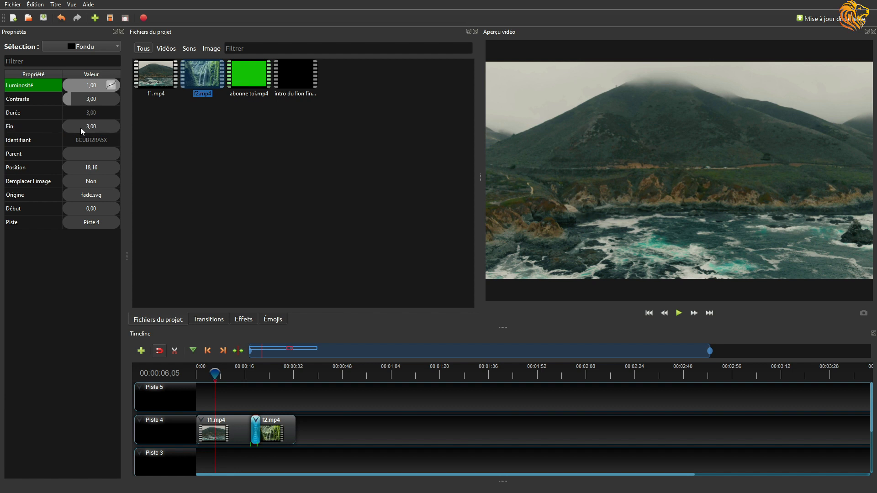
# Preview the fade transition between f1.mp4 and f2.mp4, stop playback and return the playhead to the timeline start
pyautogui.moveTo(220, 377); pyautogui.dragTo(243, 372)
pyautogui.click(679, 313)
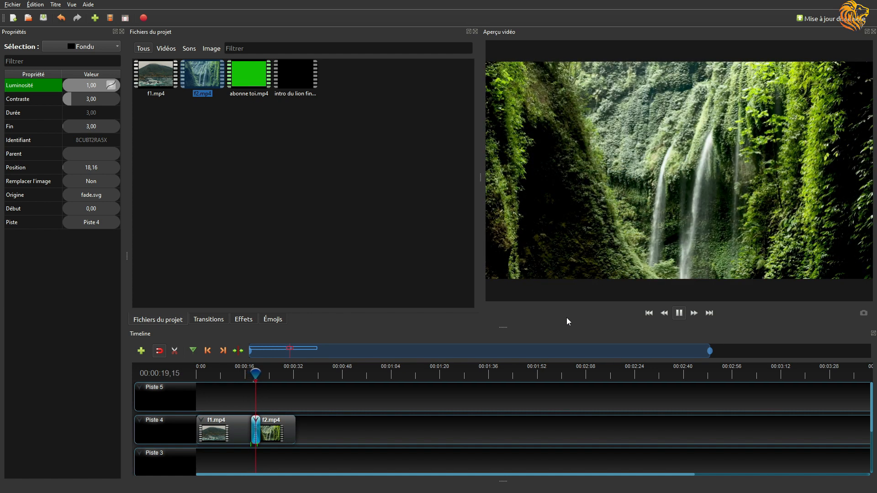
pyautogui.click(679, 314)
pyautogui.moveTo(264, 375); pyautogui.dragTo(199, 376)
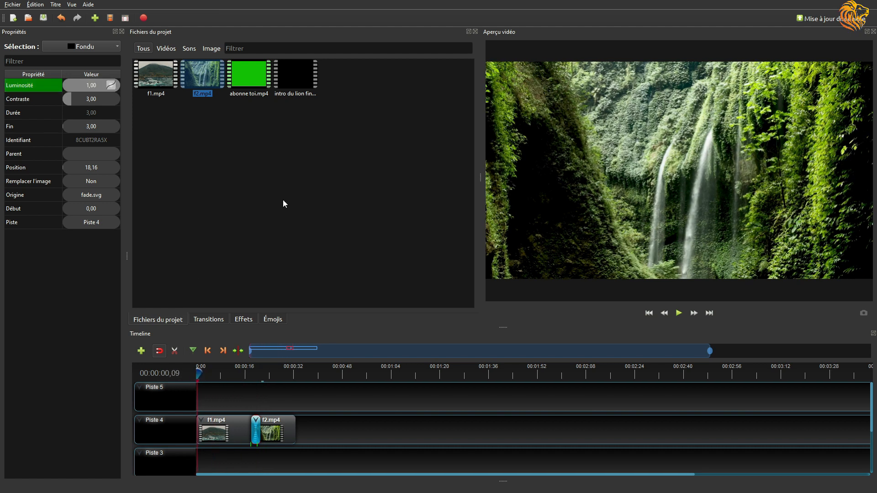
# Place abonne toi.mp4 on Piste 5 at about 10.21 seconds, preview it and return the playhead to the timeline start
pyautogui.moveTo(245, 78); pyautogui.dragTo(227, 403)
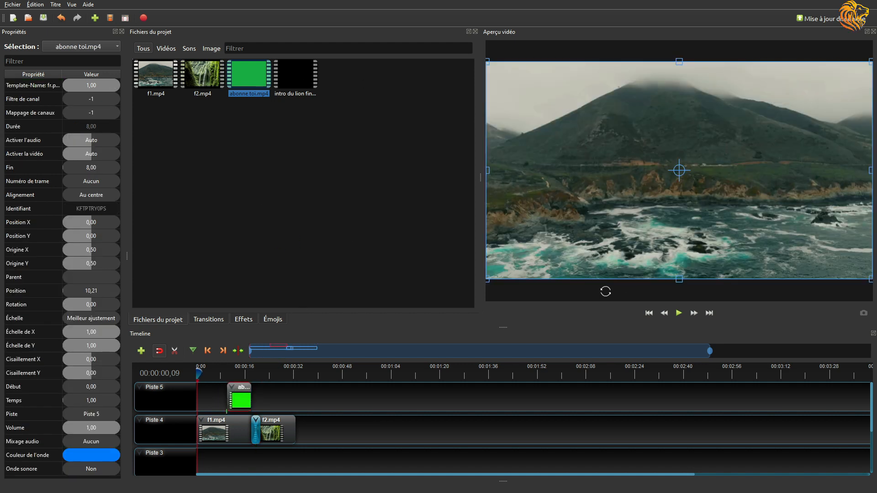
pyautogui.click(678, 313)
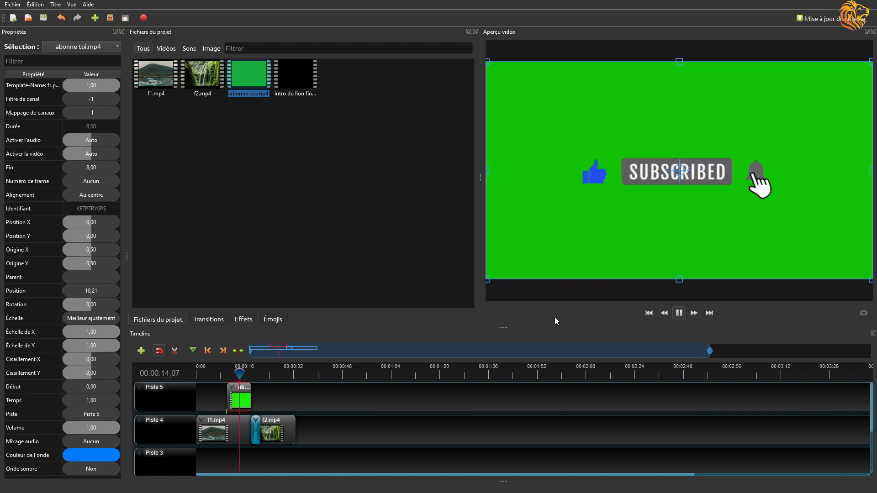
pyautogui.click(679, 314)
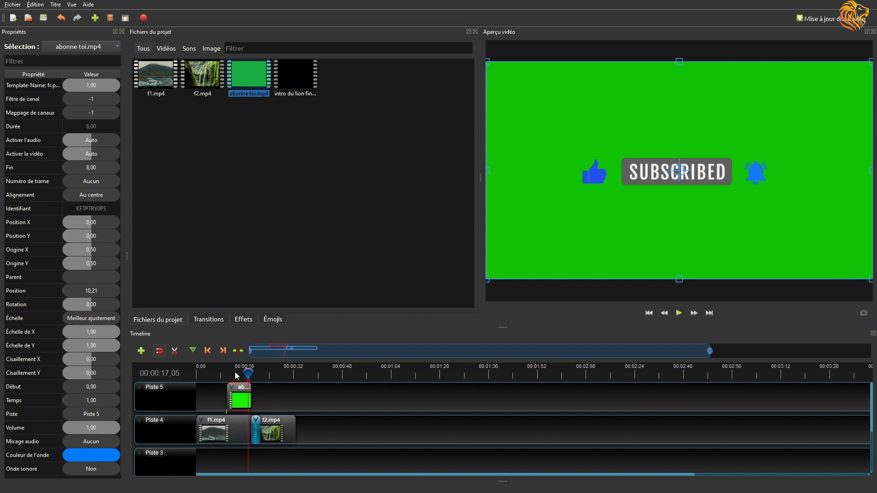
pyautogui.moveTo(248, 373); pyautogui.dragTo(197, 374)
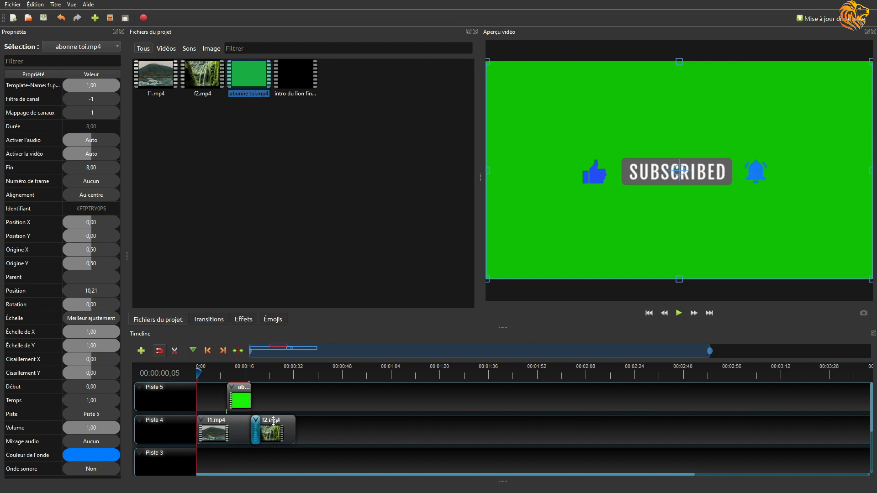
# Apply the Chrominance (Fond vert) effect to the abonne toi.mp4 clip on Piste 5
pyautogui.click(245, 321)
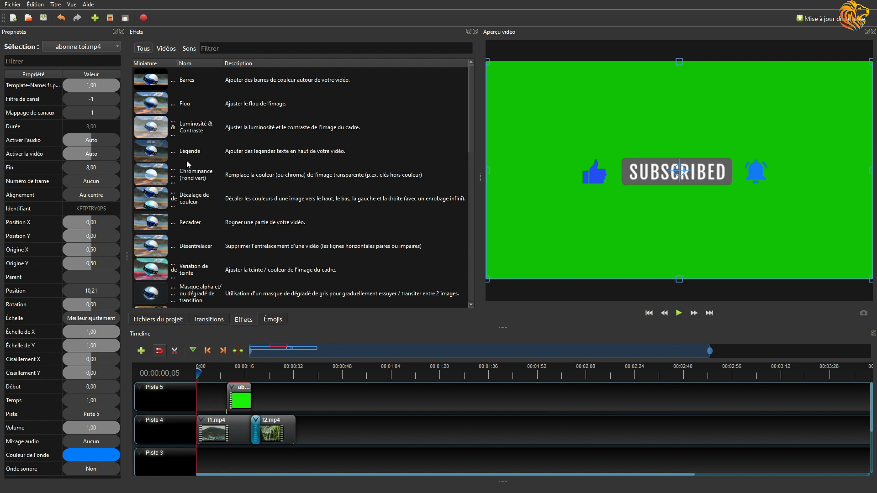
pyautogui.click(154, 174)
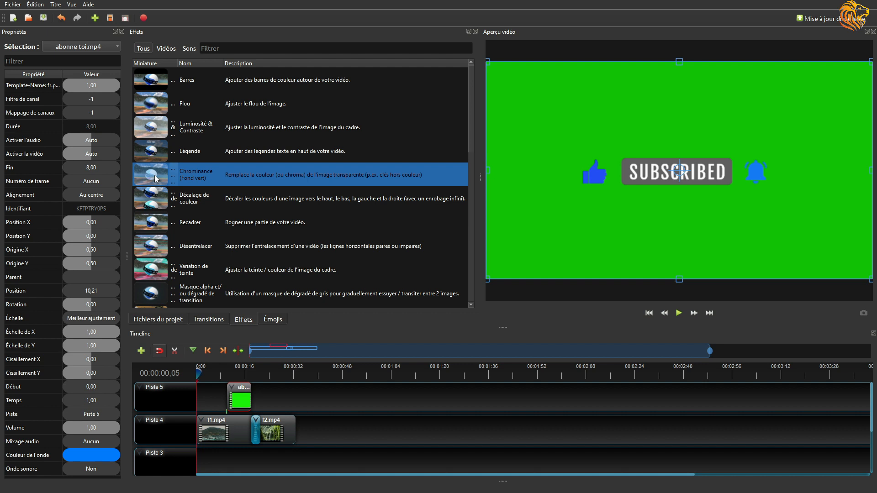
pyautogui.moveTo(155, 174); pyautogui.dragTo(240, 404)
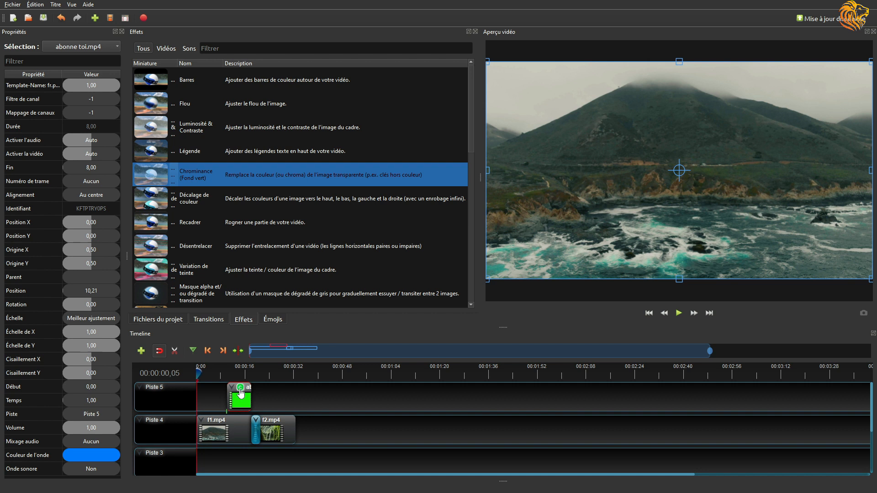
# Set the Bourre value of the Chrominance effect on abonne toi.mp4 to 200
pyautogui.click(240, 392)
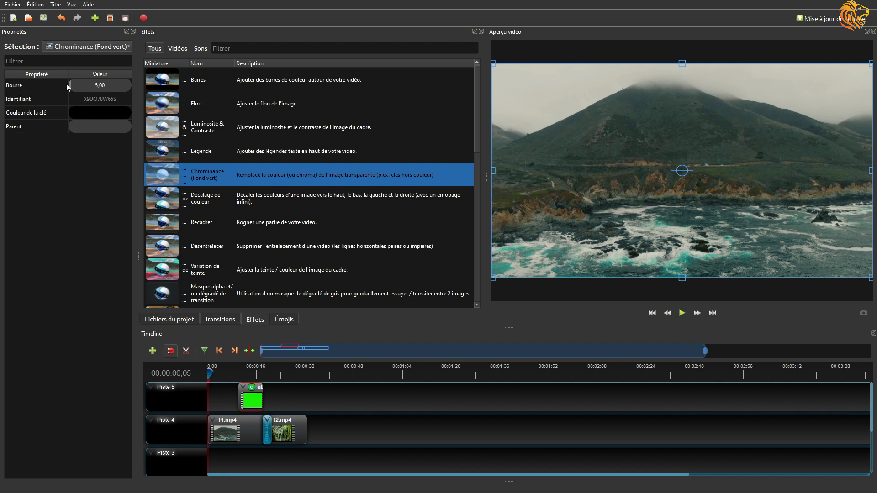
pyautogui.click(115, 83)
pyautogui.doubleClick(115, 84)
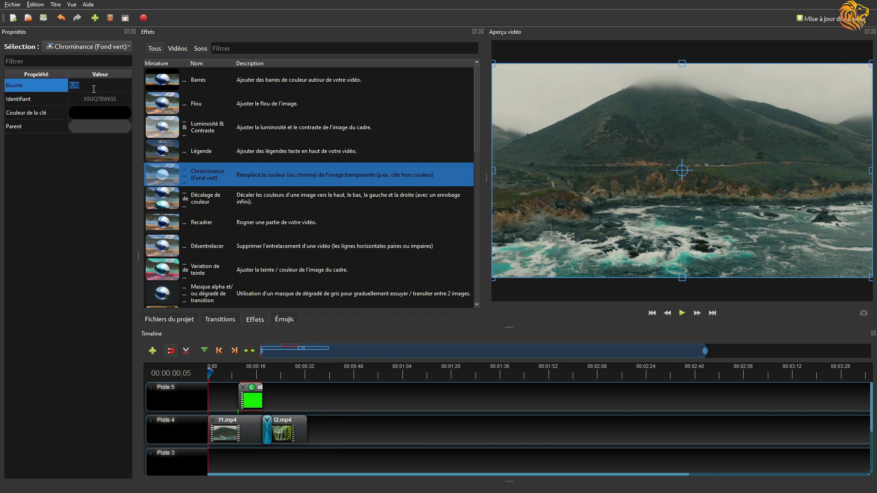
pyautogui.write('200')
pyautogui.press('Return')
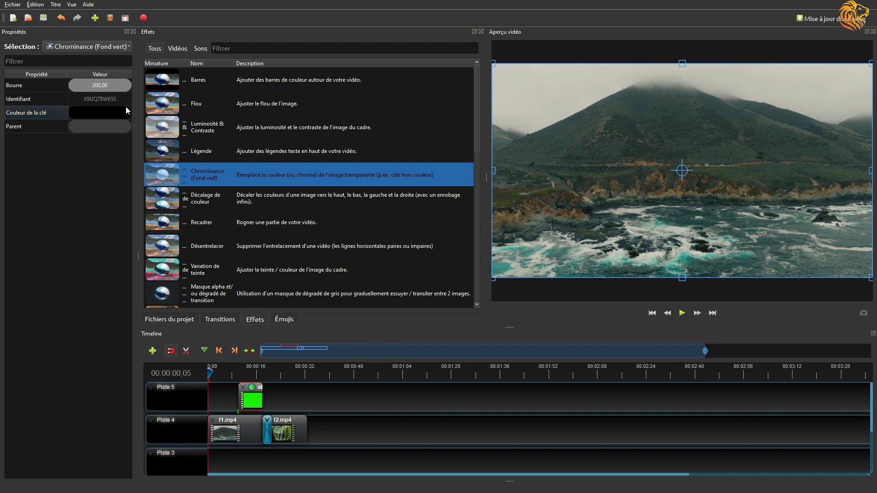
# Set the effect's key colour (Couleur de la clé) to #1bf109 by sampling the green of the abonne toi.mp4 clip on screen
pyautogui.doubleClick(44, 112)
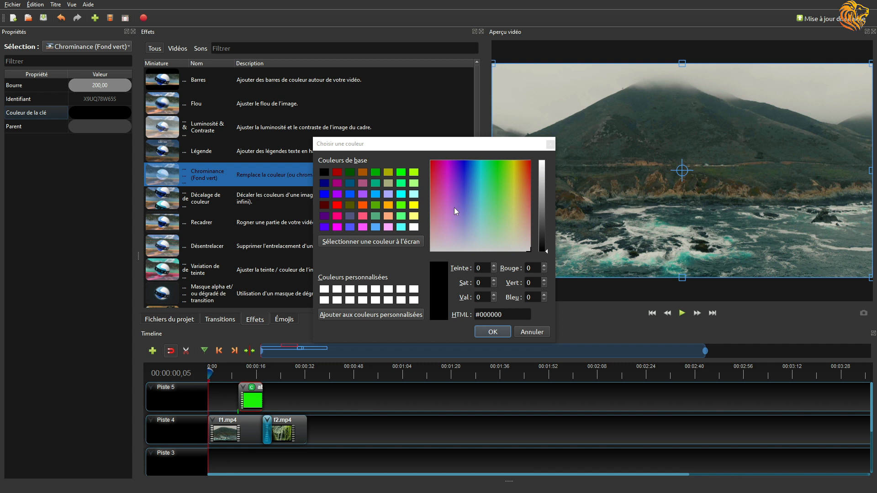
pyautogui.click(376, 244)
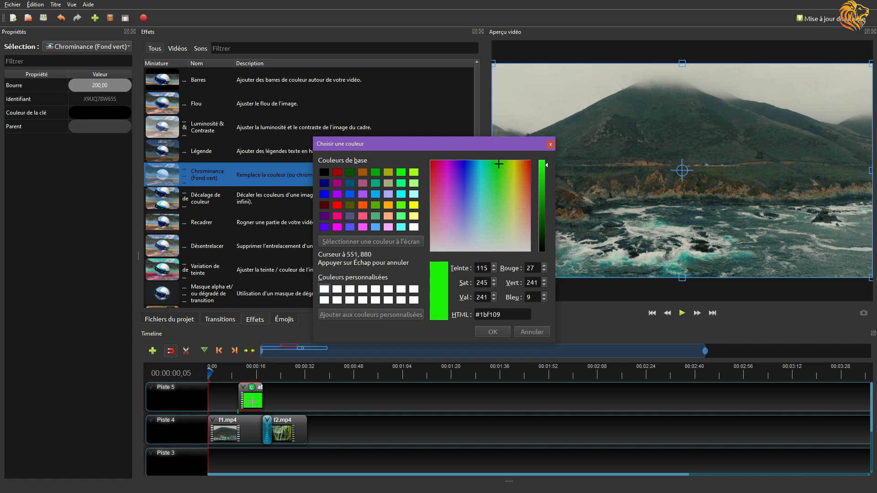
pyautogui.click(252, 402)
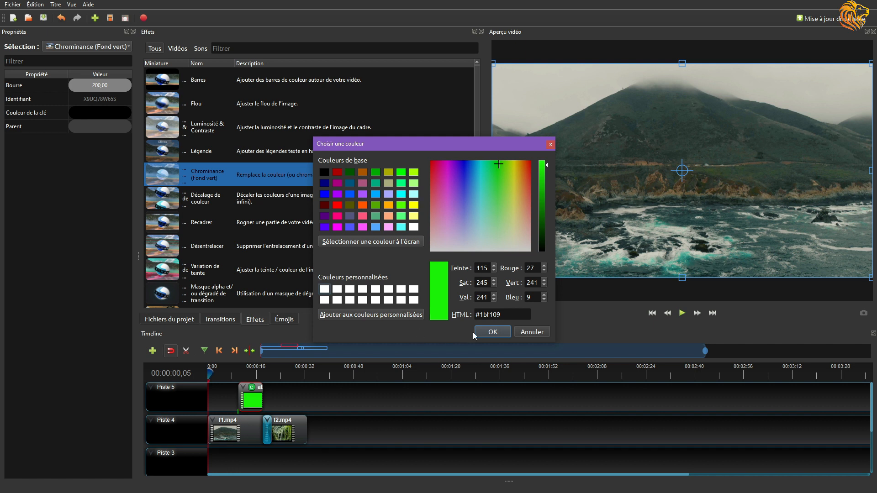
pyautogui.click(484, 335)
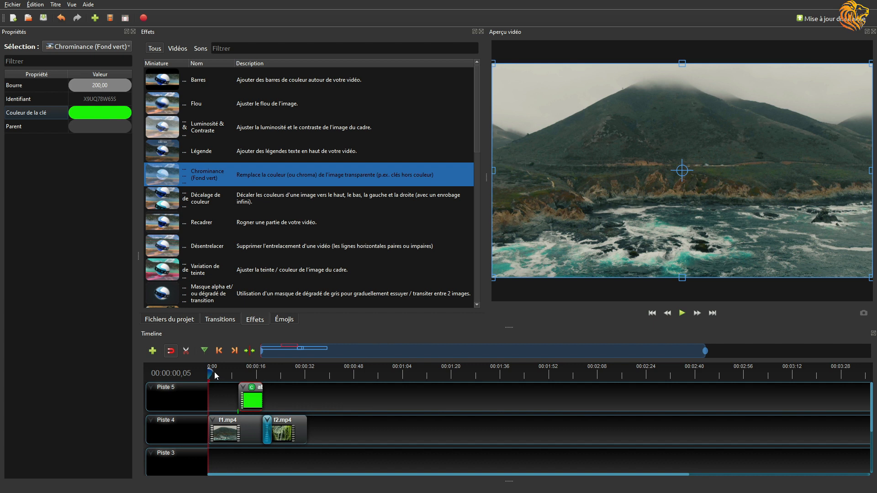
# Preview the keyed abonne toi.mp4 overlay from about 7 seconds and stop playback after the fade to f2.mp4
pyautogui.moveTo(211, 373); pyautogui.dragTo(232, 373)
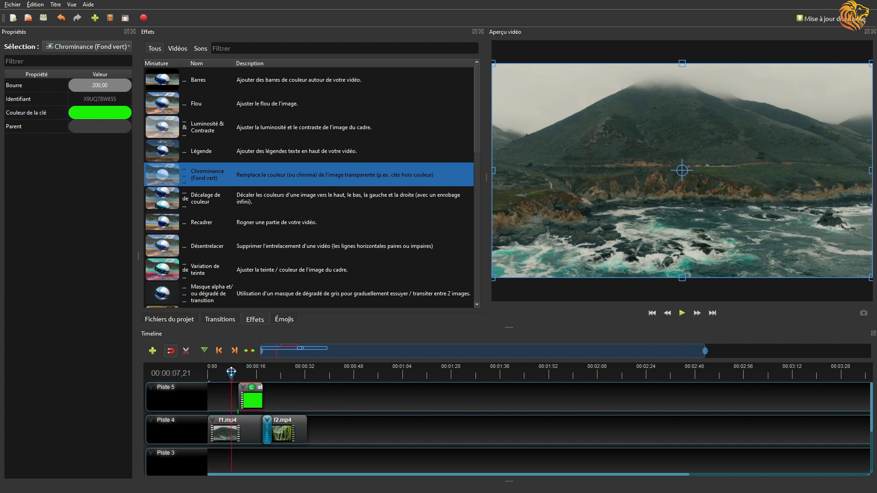
pyautogui.click(680, 315)
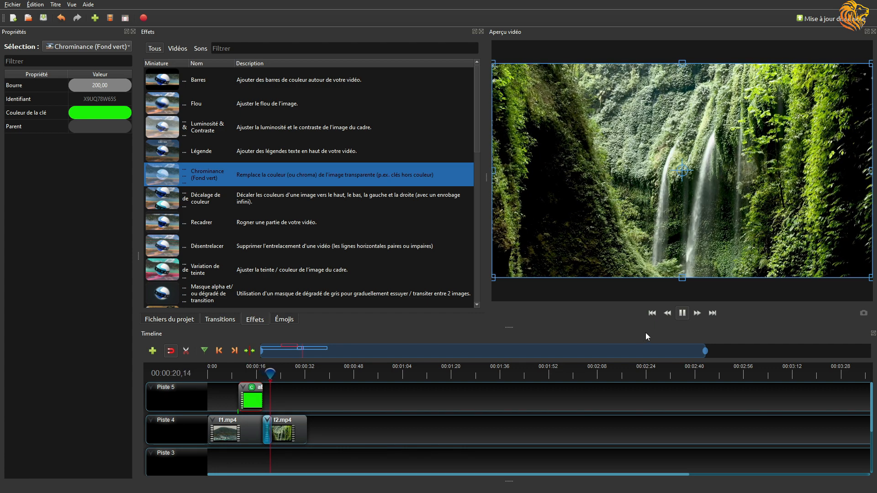
pyautogui.click(684, 316)
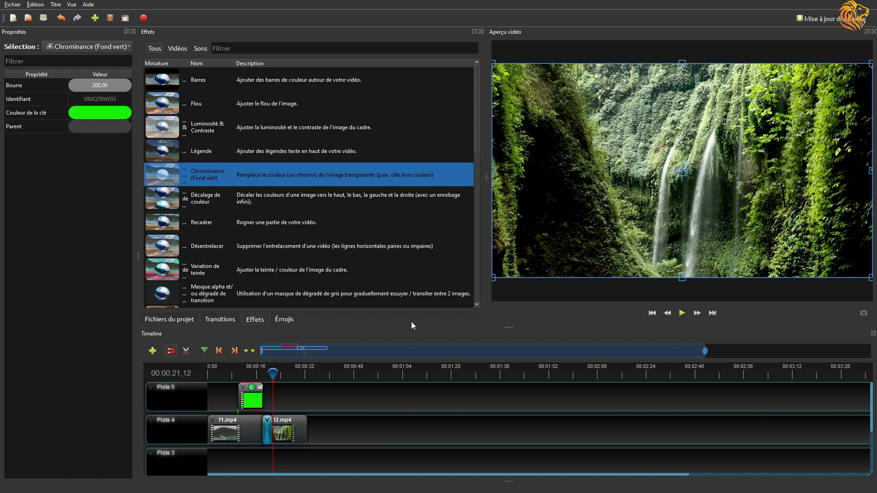
# Place intro du lion final.mp4 on Piste 5 at about 25.41 seconds, above f2.mp4, and preview it to its end
pyautogui.click(180, 321)
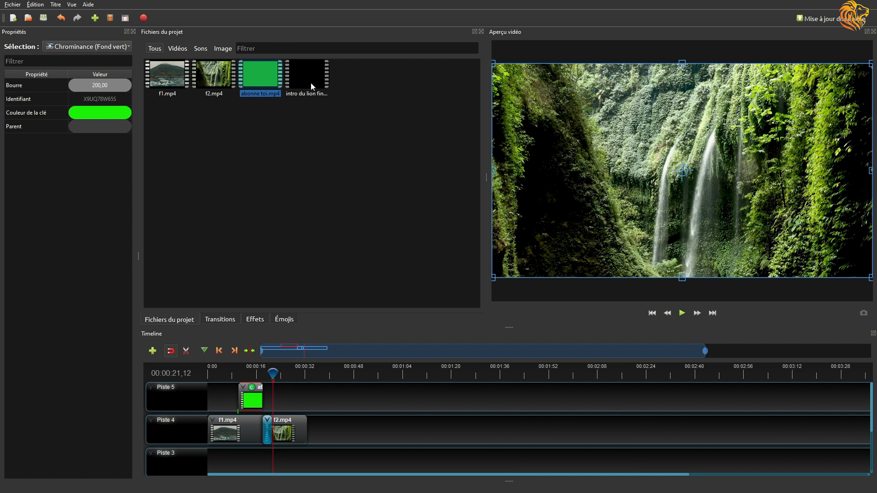
pyautogui.moveTo(311, 77); pyautogui.dragTo(288, 395)
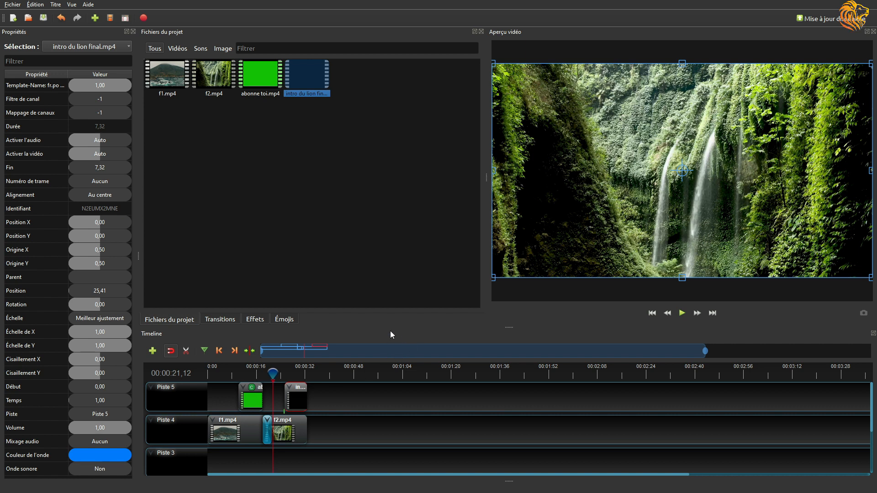
pyautogui.click(683, 314)
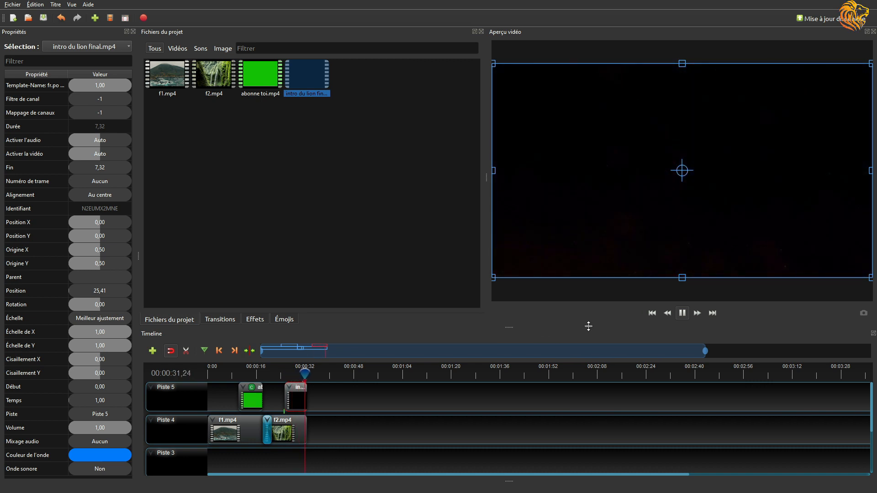
pyautogui.click(683, 318)
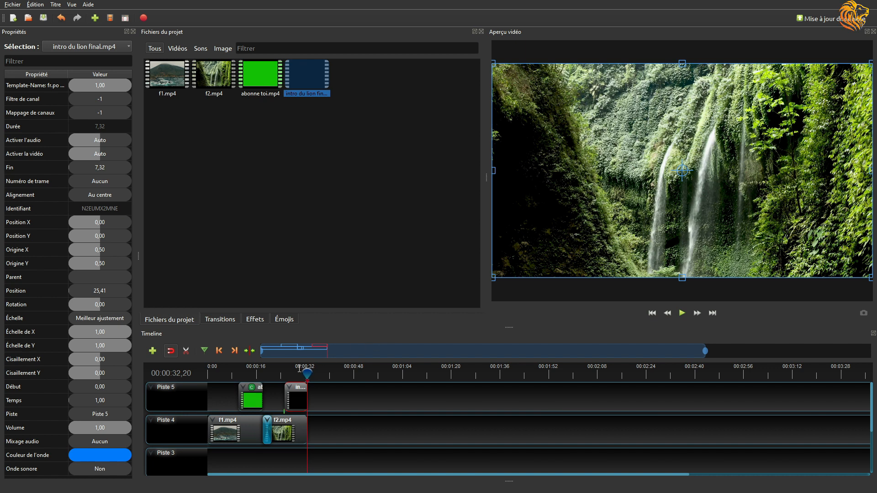
# Replay the beginning of intro du lion final.mp4 from about 25 seconds, stop playback and move the playhead back to about 18 seconds
pyautogui.moveTo(307, 373); pyautogui.dragTo(285, 377)
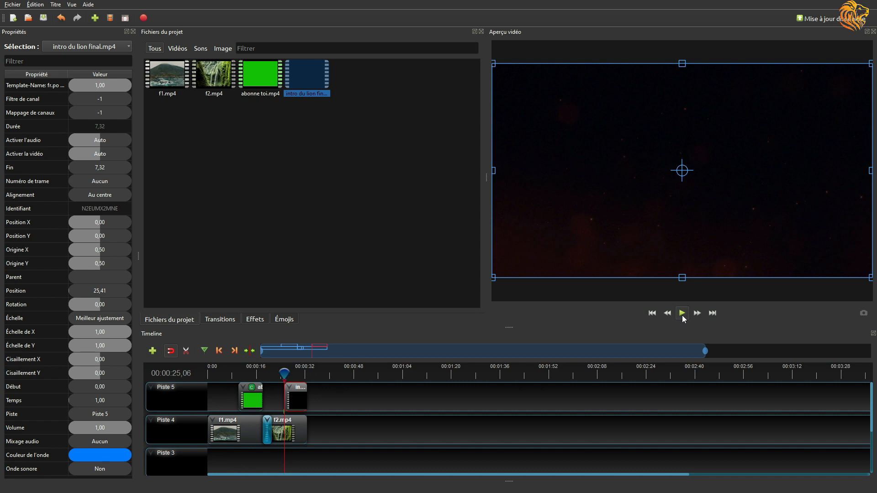
pyautogui.click(682, 313)
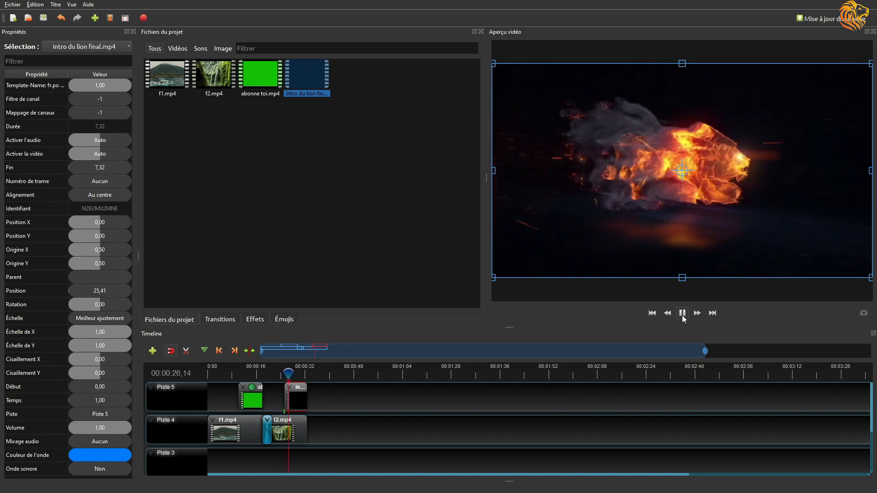
pyautogui.click(682, 314)
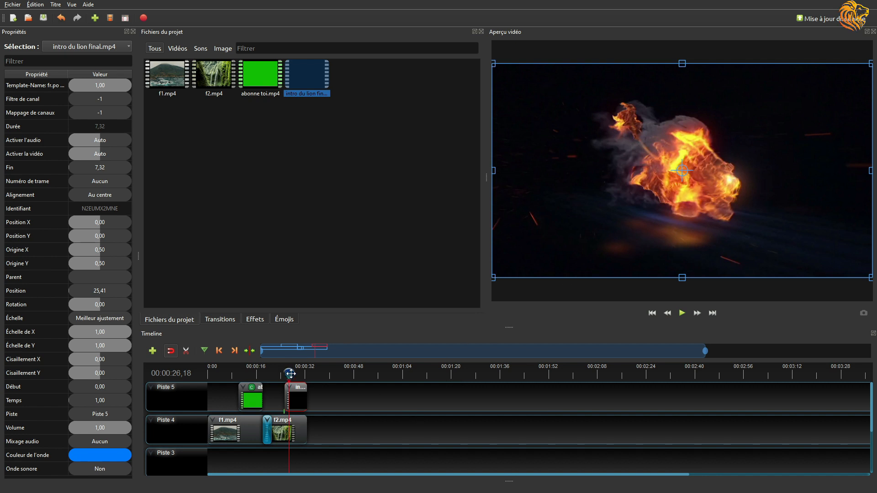
pyautogui.moveTo(288, 374); pyautogui.dragTo(266, 373)
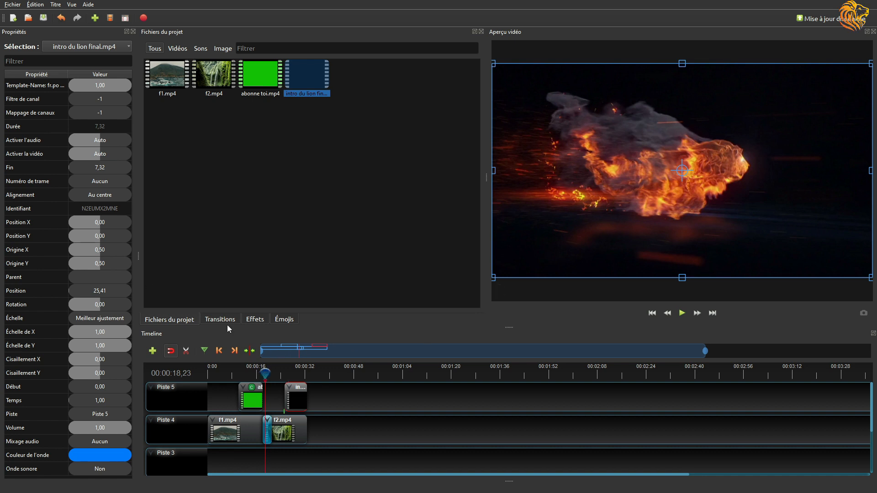
pyautogui.click(255, 320)
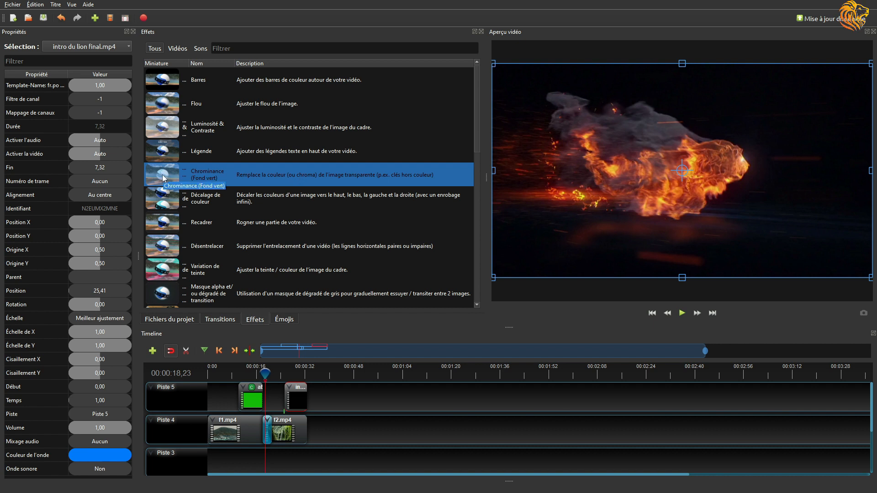
pyautogui.moveTo(163, 175); pyautogui.dragTo(298, 404)
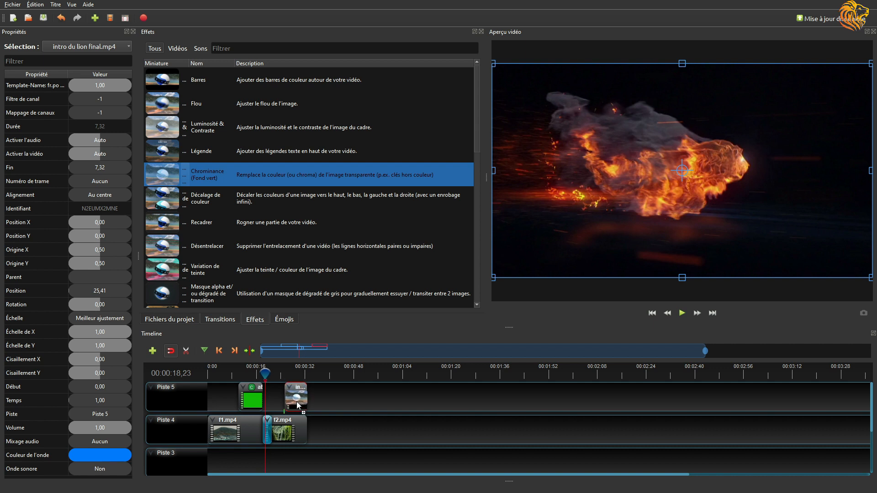
pyautogui.moveTo(297, 404); pyautogui.dragTo(297, 401)
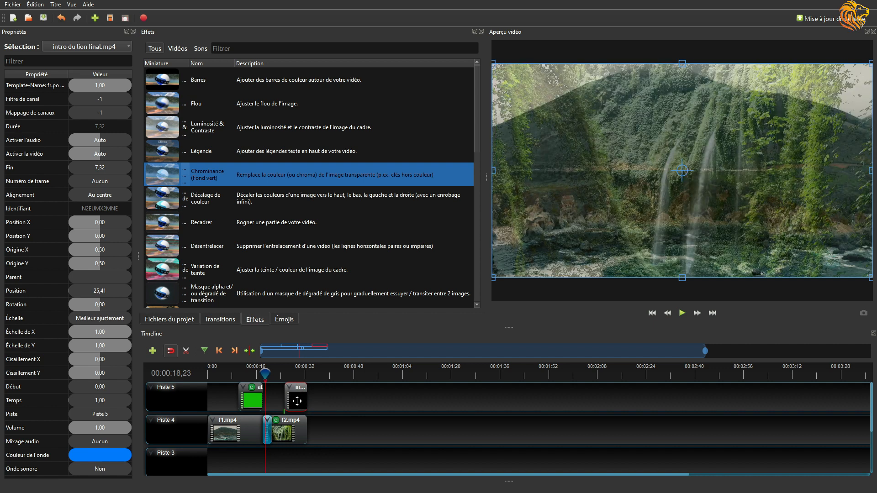
pyautogui.rightClick(276, 420)
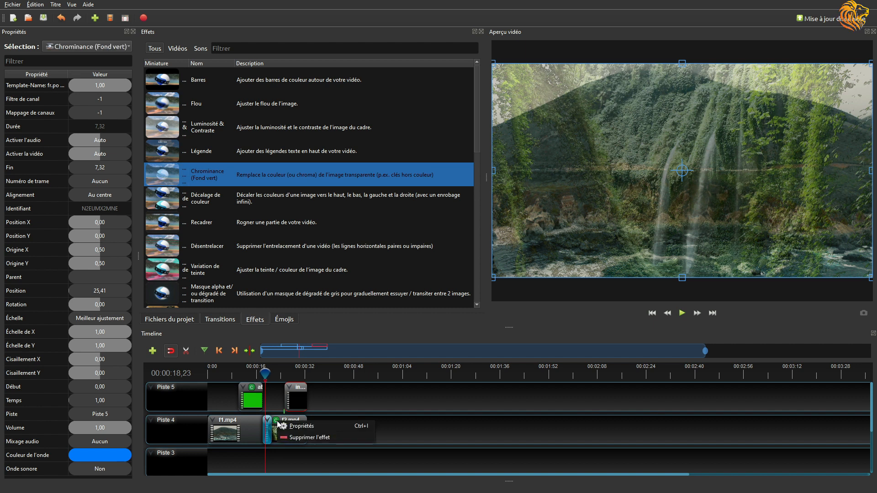
pyautogui.click(293, 437)
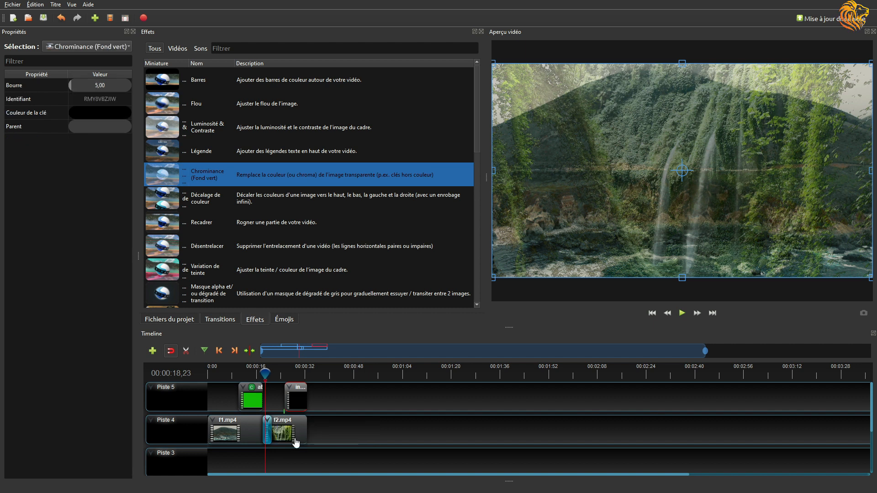
# Apply the Chrominance (Fond vert) effect to the intro du lion final.mp4 clip on Piste 5 and set its Bourre value to 200
pyautogui.click(298, 400)
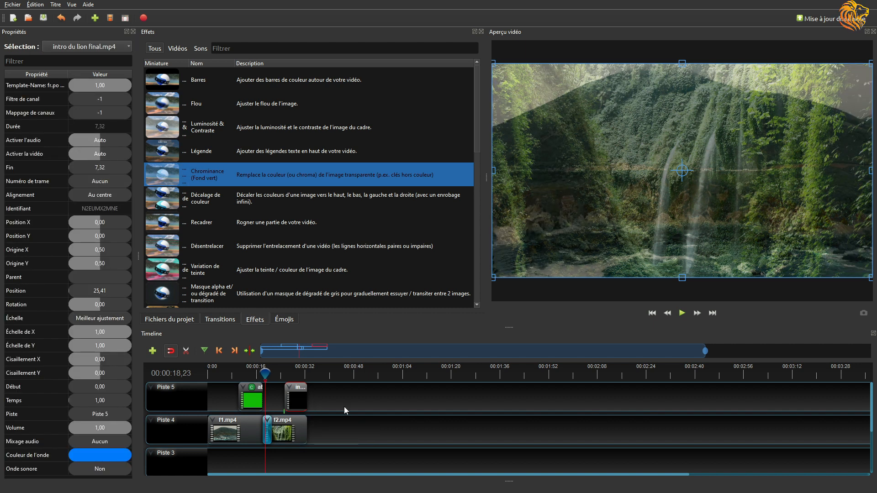
pyautogui.moveTo(169, 177); pyautogui.dragTo(297, 395)
pyautogui.click(298, 391)
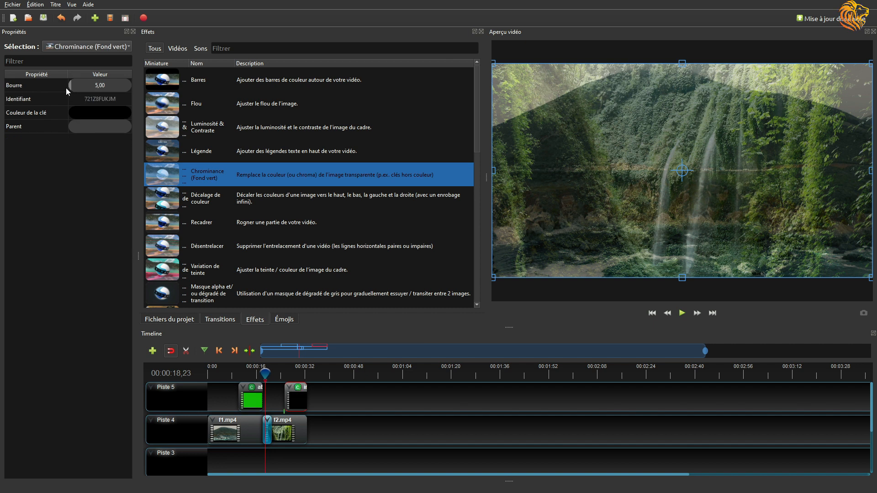
pyautogui.doubleClick(92, 85)
pyautogui.write('80,04')
pyautogui.press('Return')
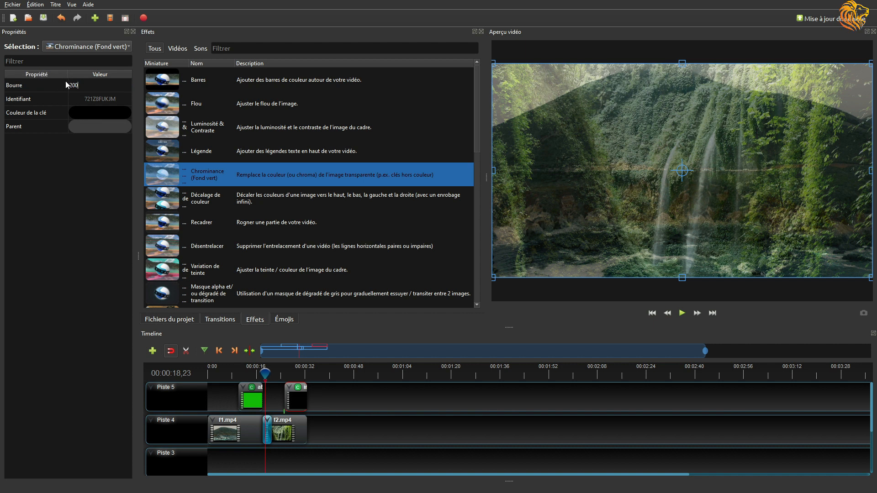
# Confirm Bourre at 200 and set the Chrominance key colour to #020202, sampled from the black thumbnail of intro du lion final.mp4 on Piste 5
pyautogui.press('Return')
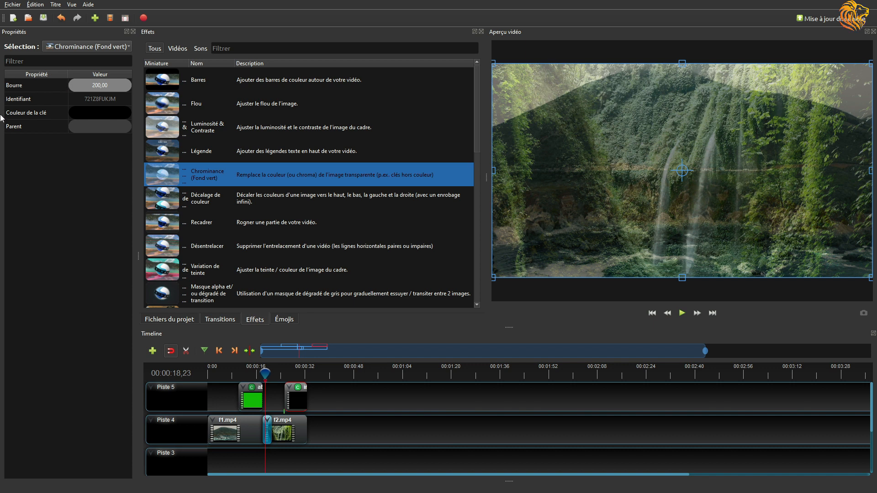
pyautogui.doubleClick(24, 114)
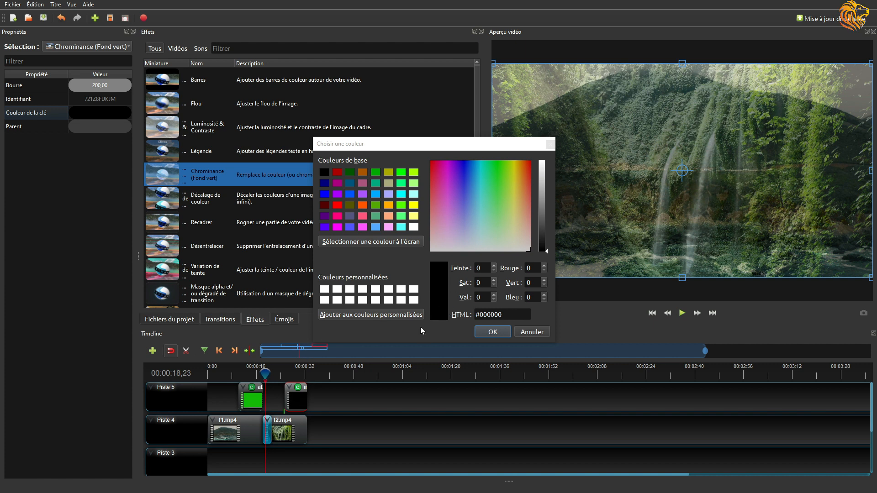
pyautogui.click(364, 243)
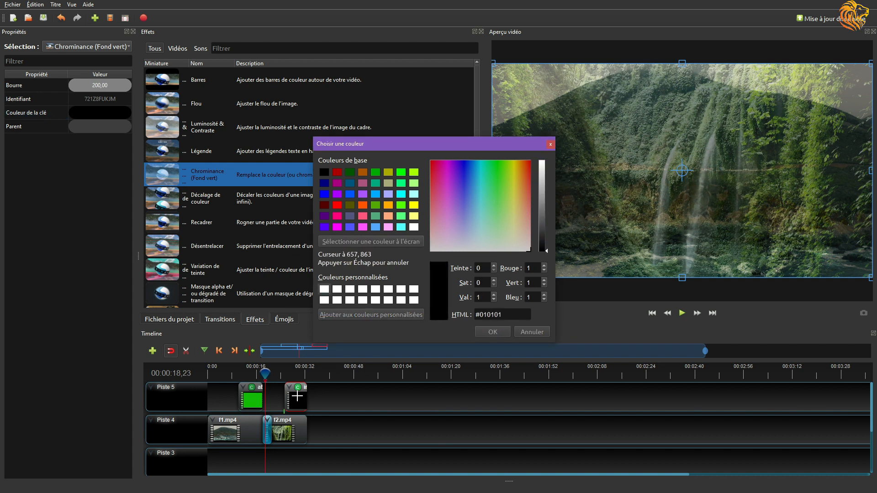
pyautogui.click(301, 404)
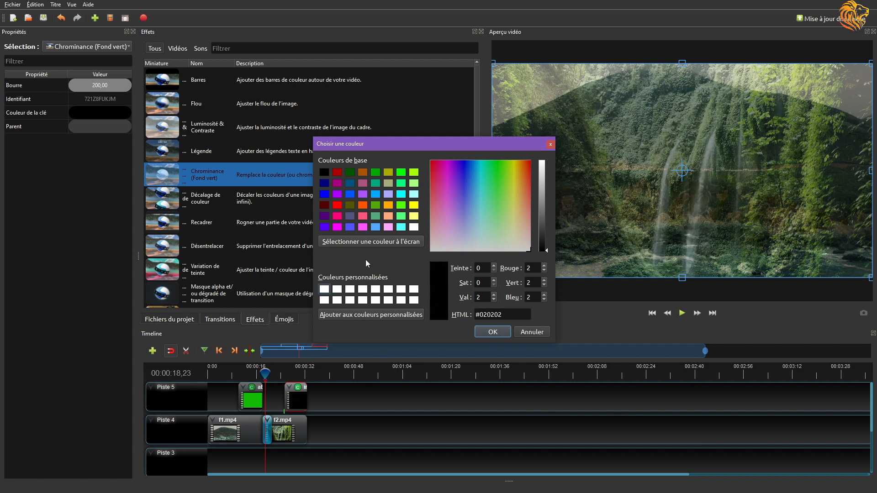
pyautogui.click(477, 334)
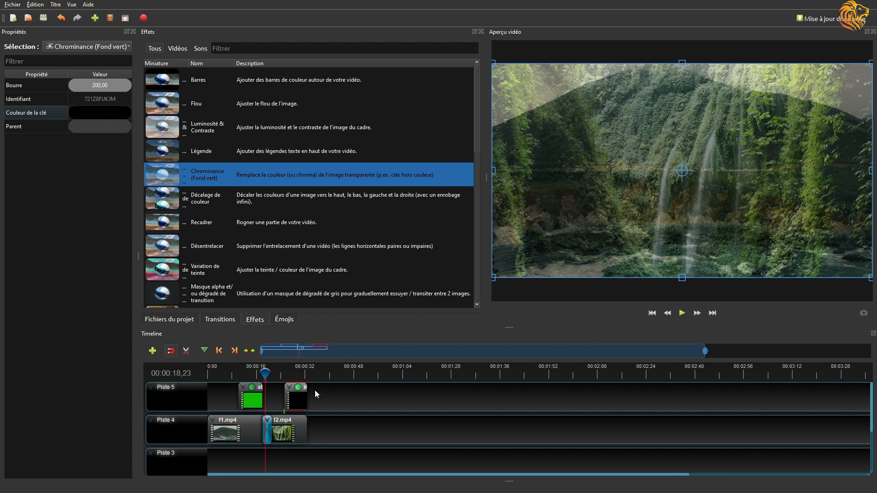
# Preview the keyed intro du lion final.mp4 overlay from about 22 seconds to the end of the clips
pyautogui.moveTo(265, 373); pyautogui.dragTo(277, 373)
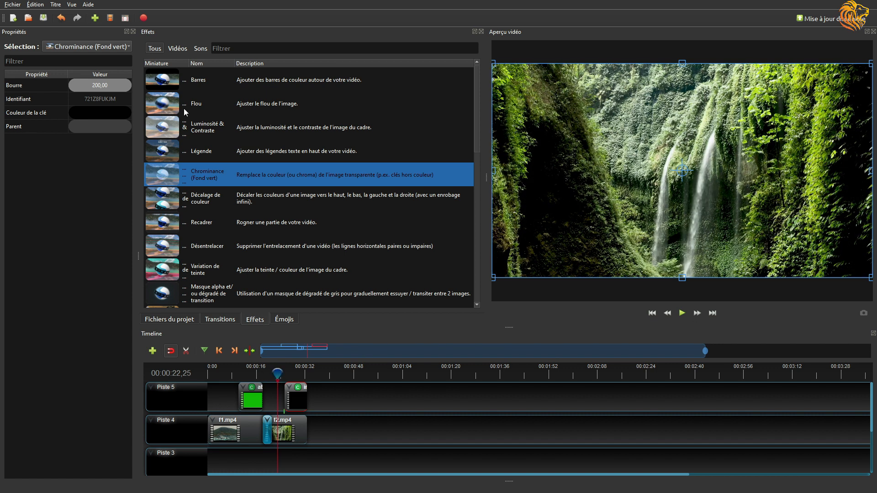
pyautogui.click(682, 315)
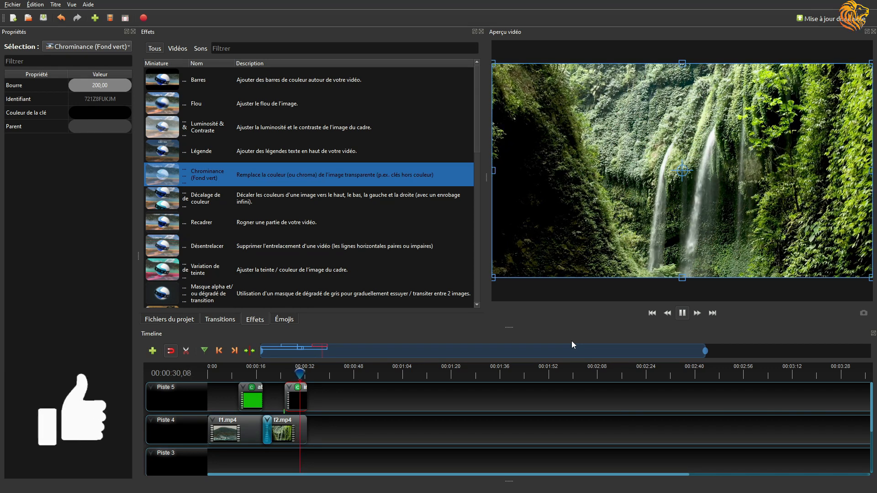
pyautogui.press('space')
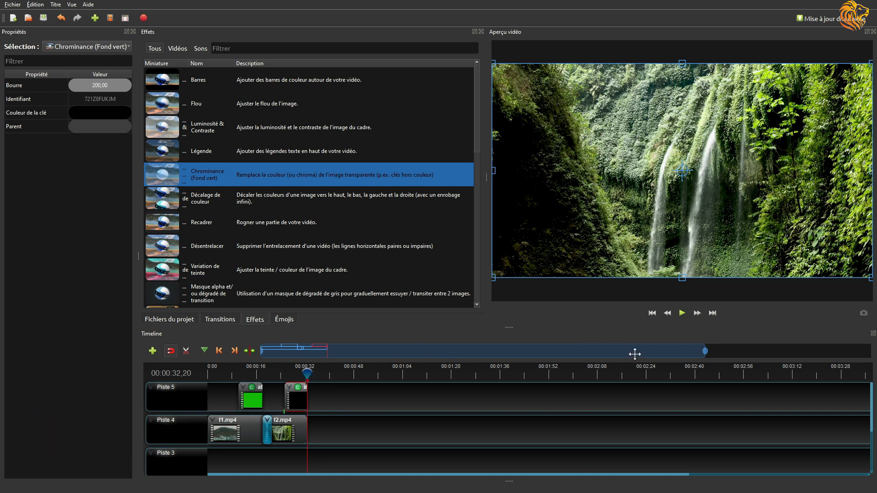
# Return the playhead to the start of the timeline and play the whole montage through to the end of f2.mp4
pyautogui.click(652, 314)
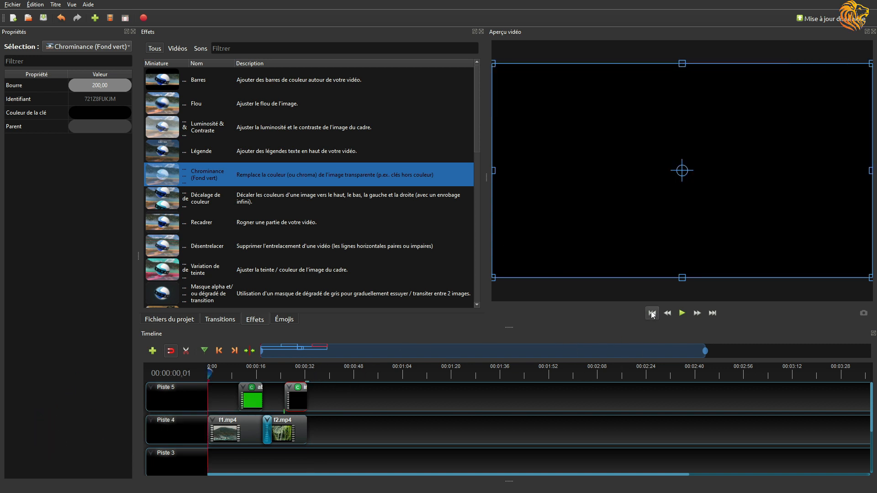
pyautogui.click(682, 314)
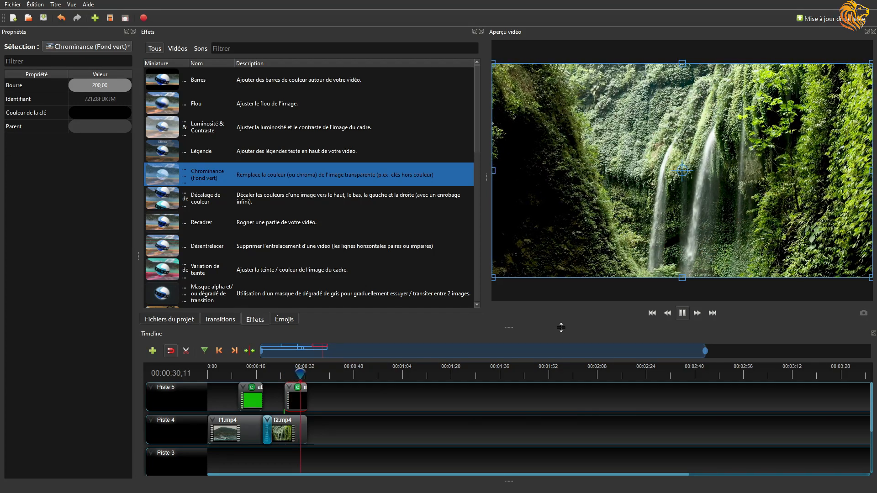
pyautogui.press('space')
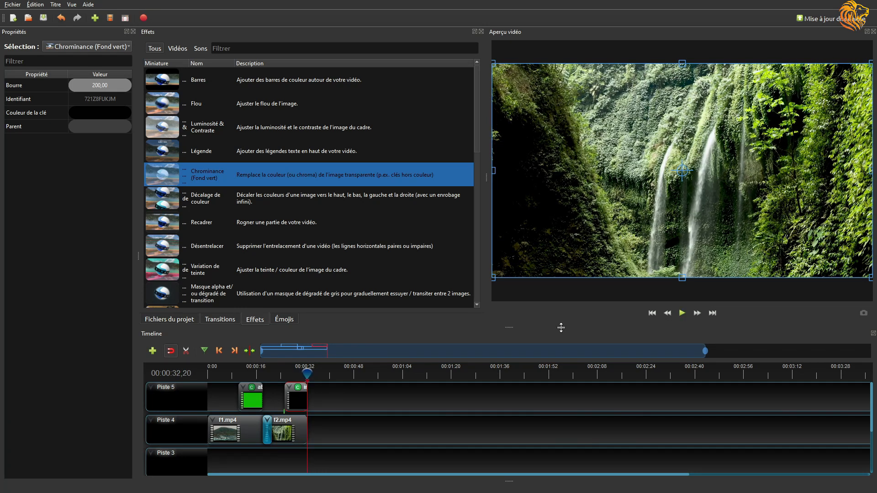